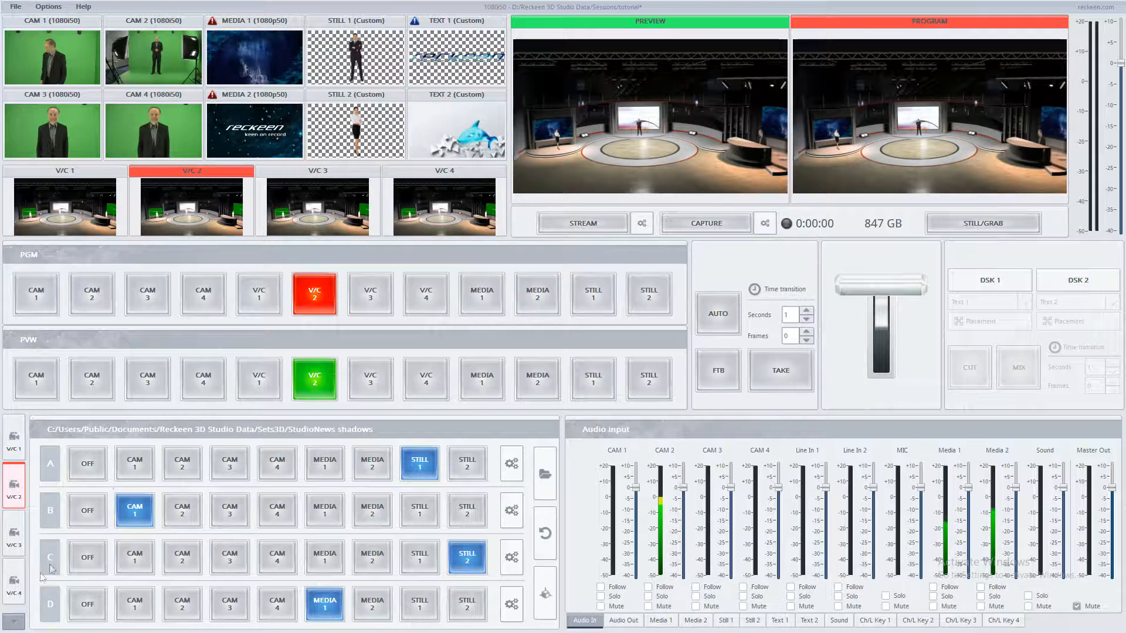
Step: Switch virtual camera V/C 2 to the CAM2 camera position in the StudioNews set
left_click(14, 621)
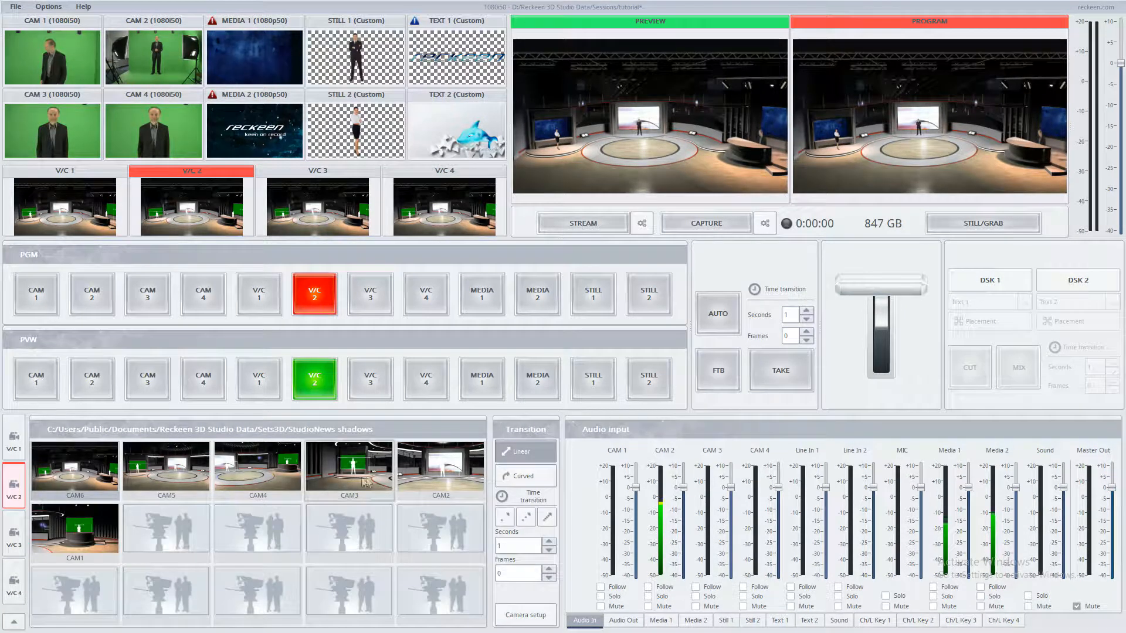
left_click(435, 464)
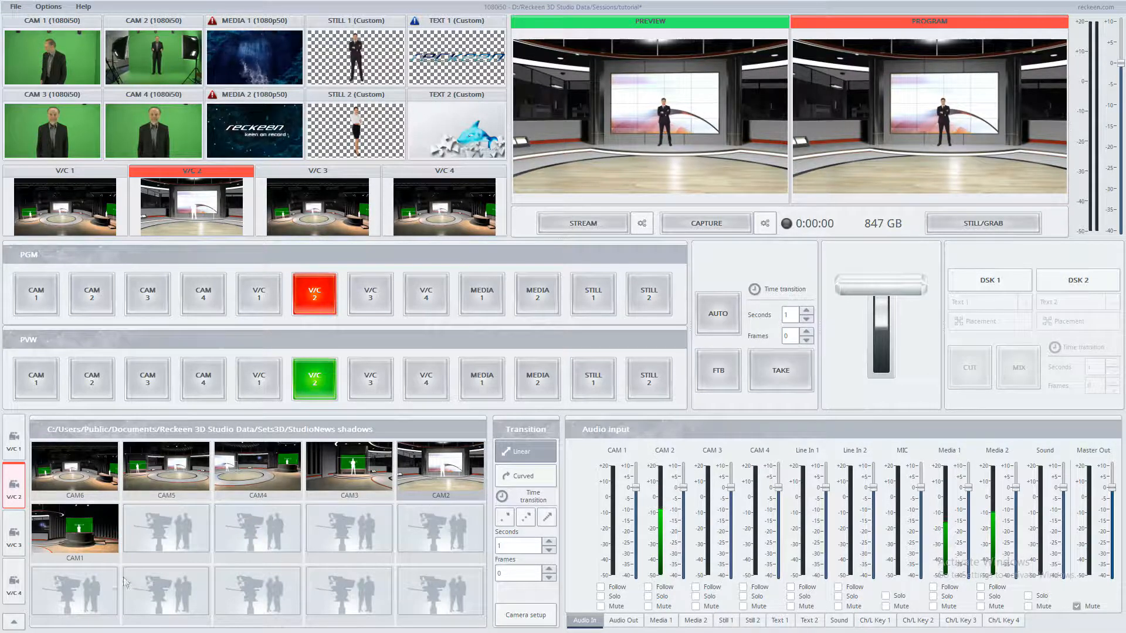
Step: Assign the CAM 2 input to layer A of the virtual set
left_click(14, 623)
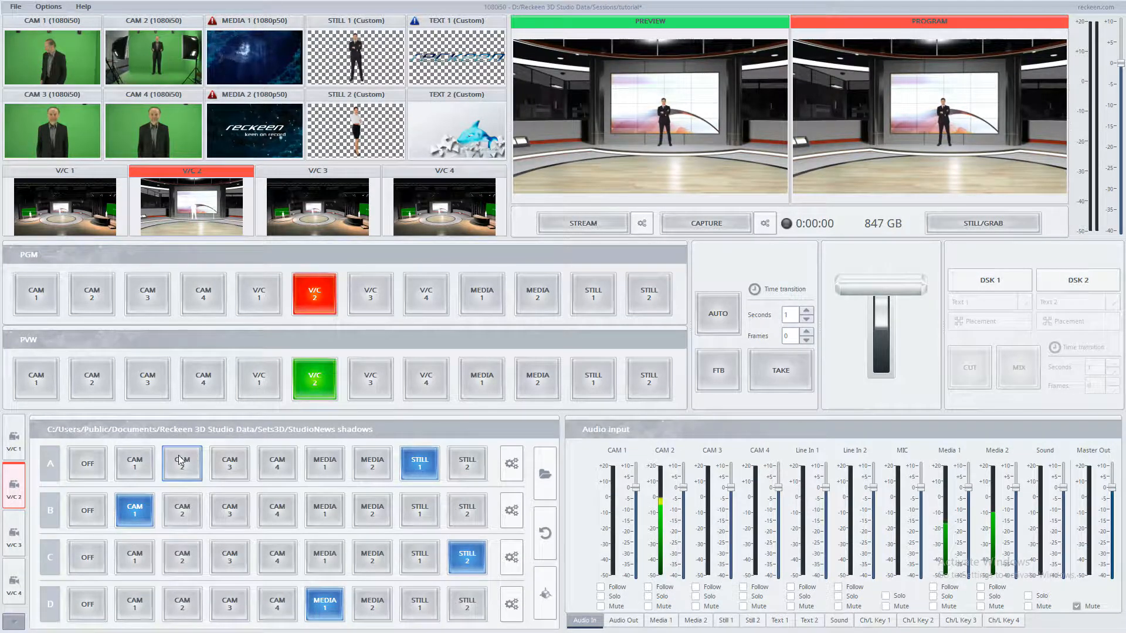
left_click(181, 462)
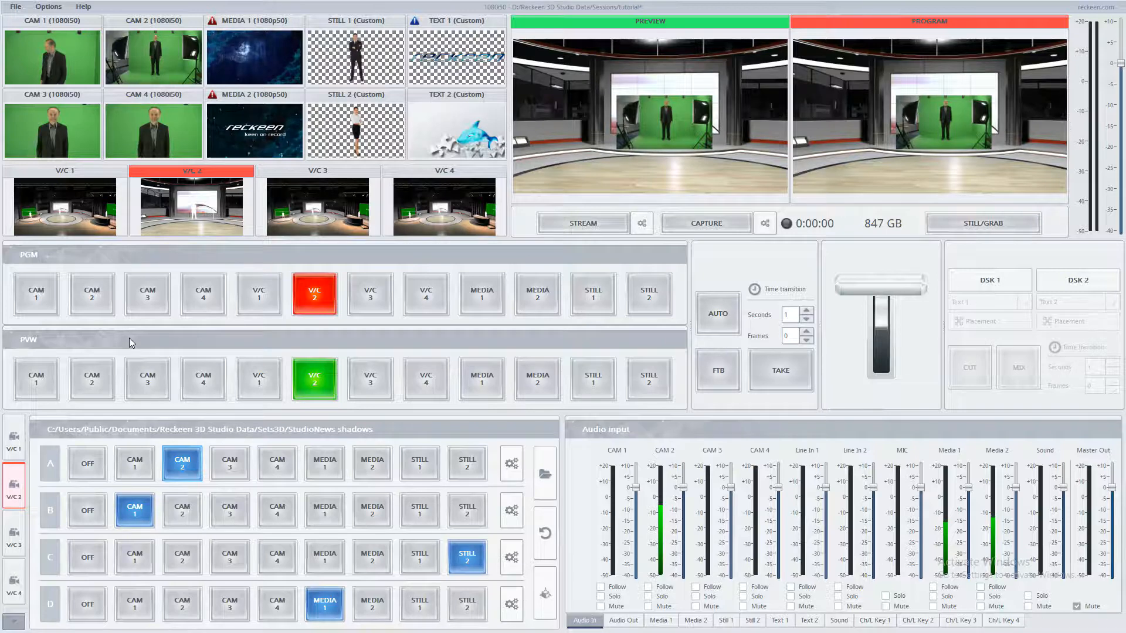
Step: Switch both the program and preview buses to CAM 2
left_click(87, 282)
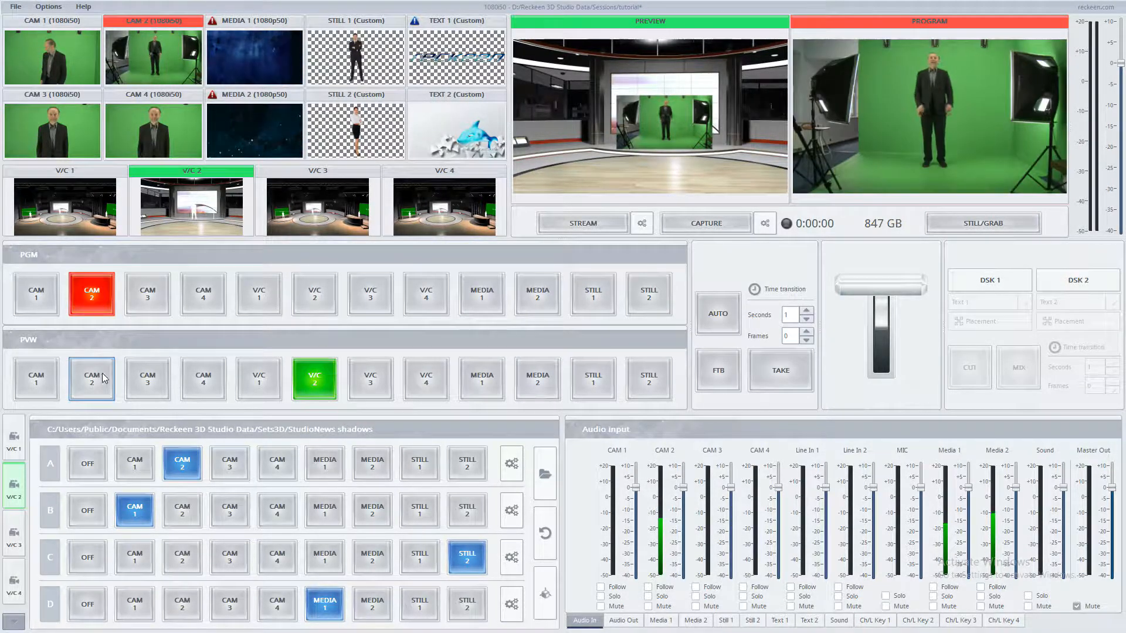
left_click(103, 378)
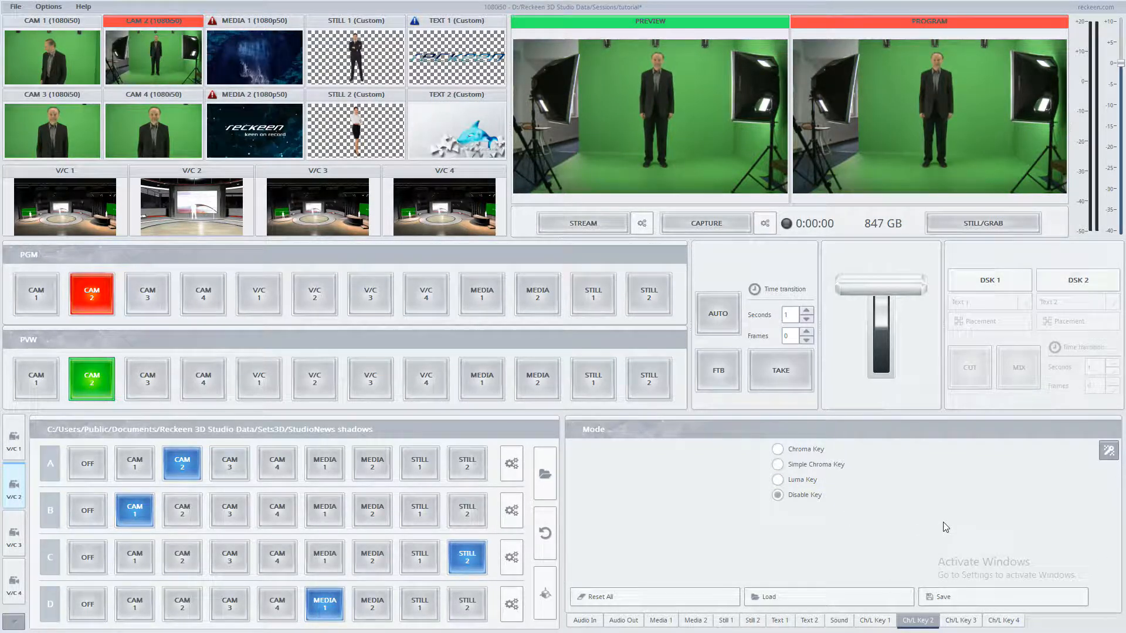
Step: Set CAM 2's key mode to Chroma Key and open its chrominance and matte control settings
left_click(778, 450)
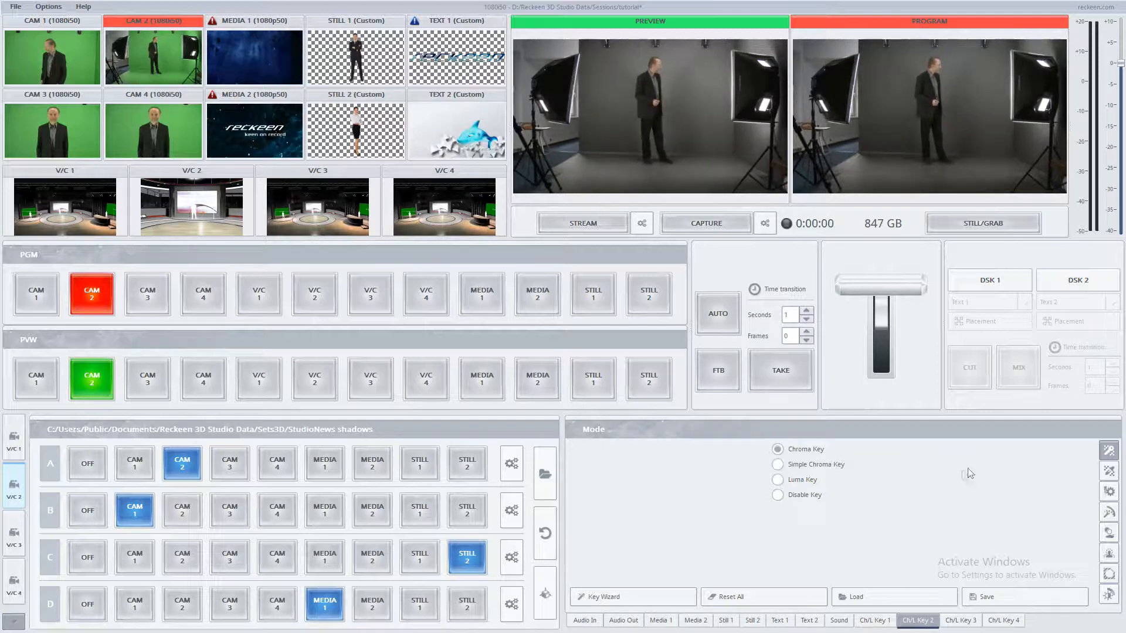
left_click(1109, 471)
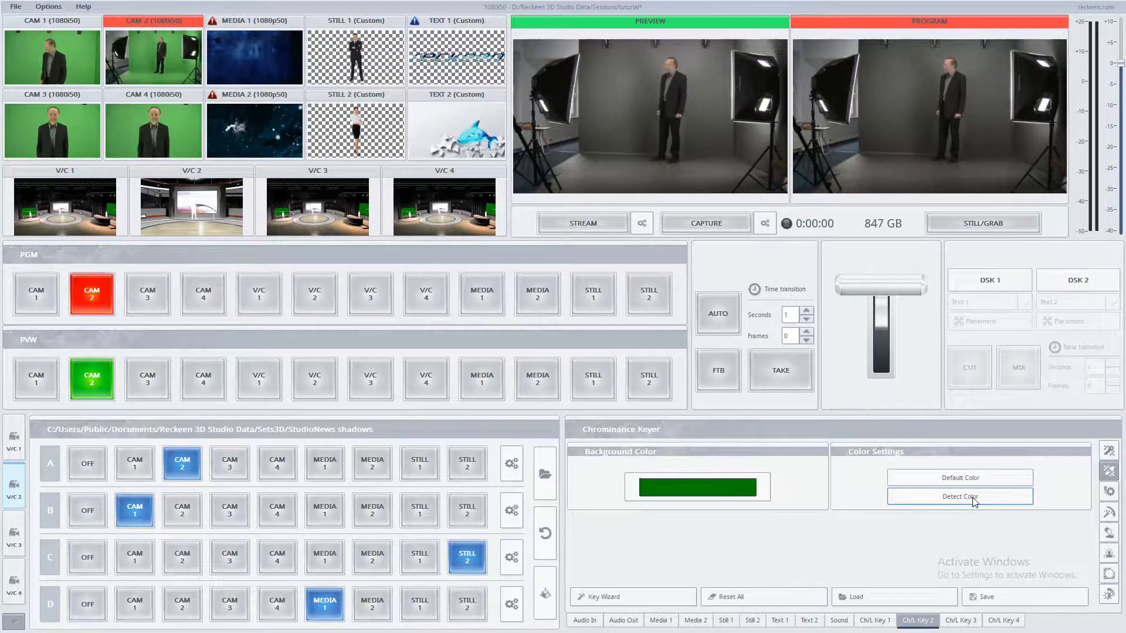
left_click(1109, 492)
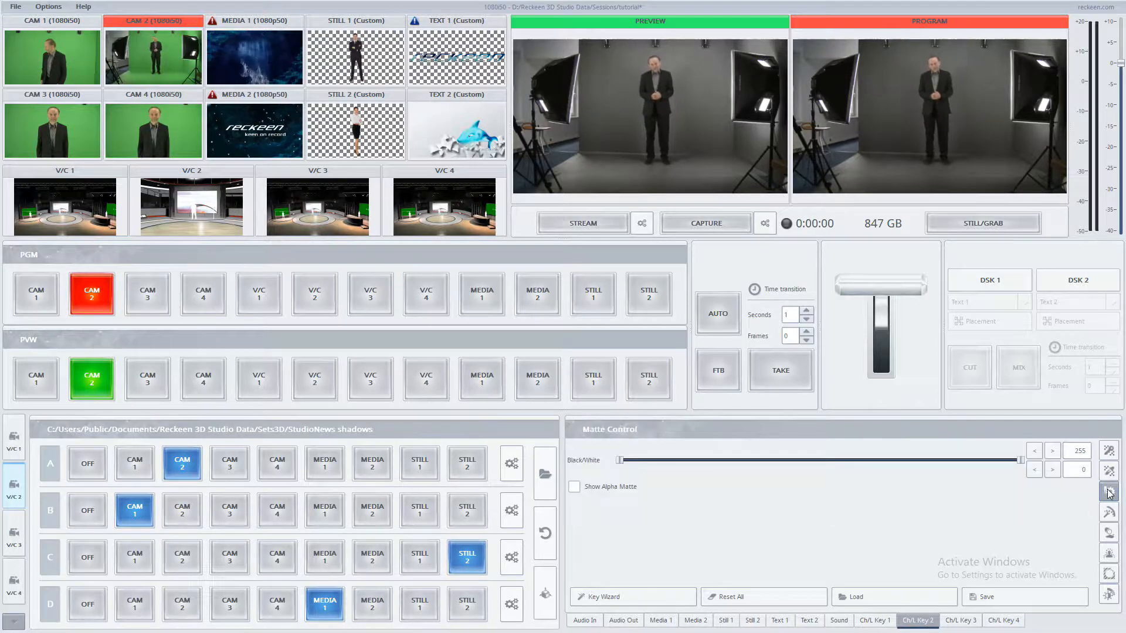
Step: Show the alpha matte, adjust the Black/White levels to 193 and 170, then hide the matte again
left_click(607, 491)
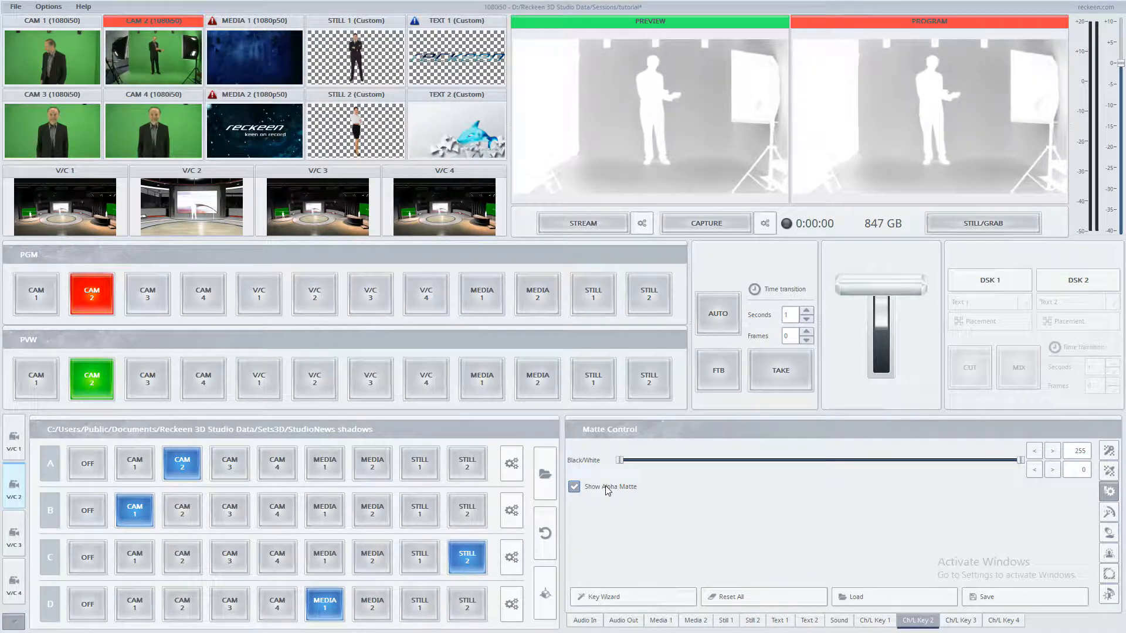
left_click_drag(622, 461, 870, 449)
left_click_drag(1022, 459, 962, 462)
left_click_drag(869, 461, 888, 461)
left_click_drag(962, 461, 925, 465)
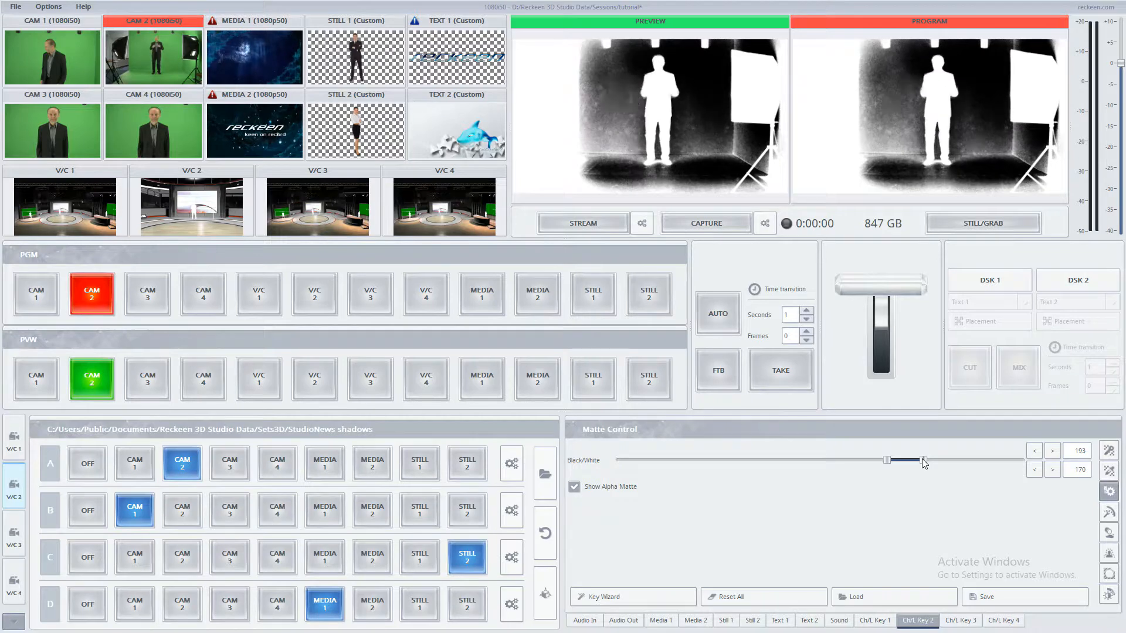
left_click(608, 491)
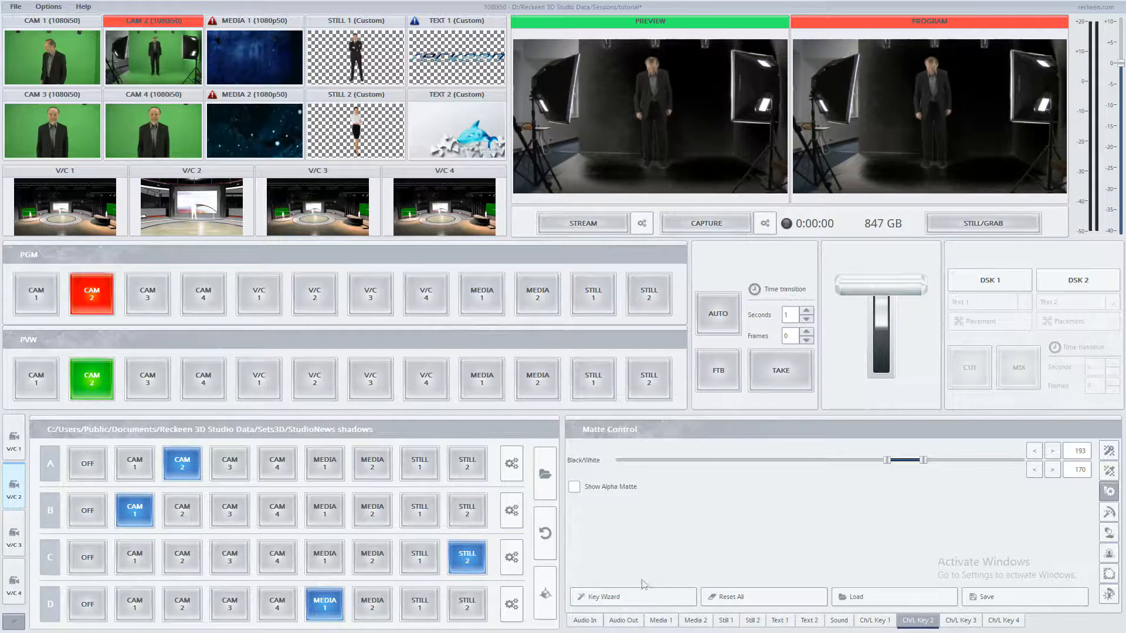
Step: Launch the Key Wizard, accepting the reset of current key settings
left_click(618, 601)
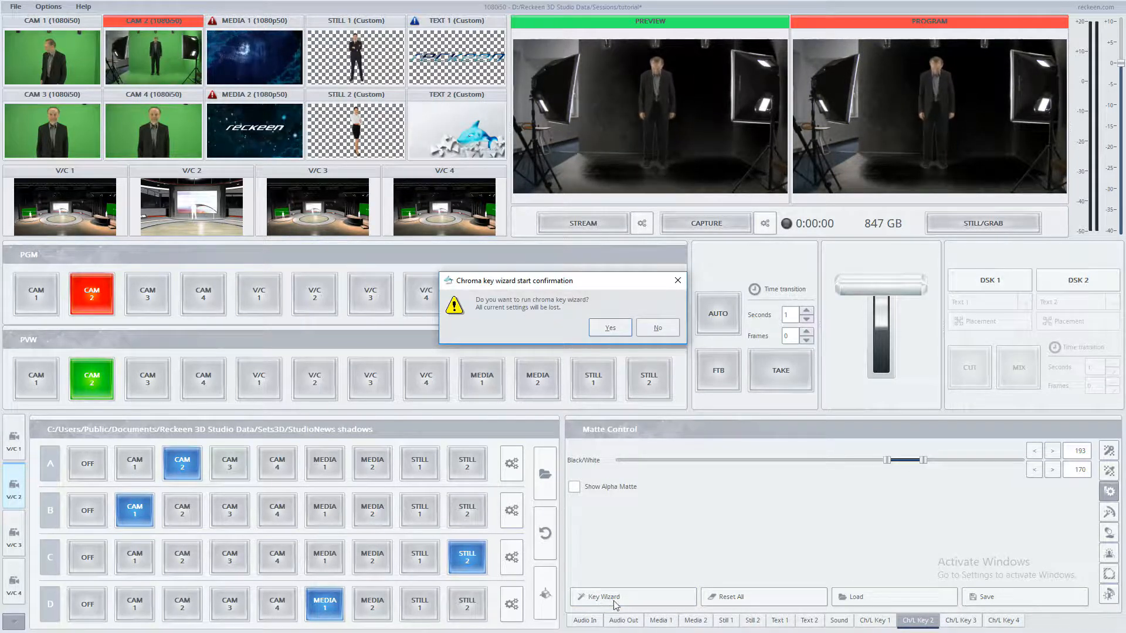
left_click(607, 333)
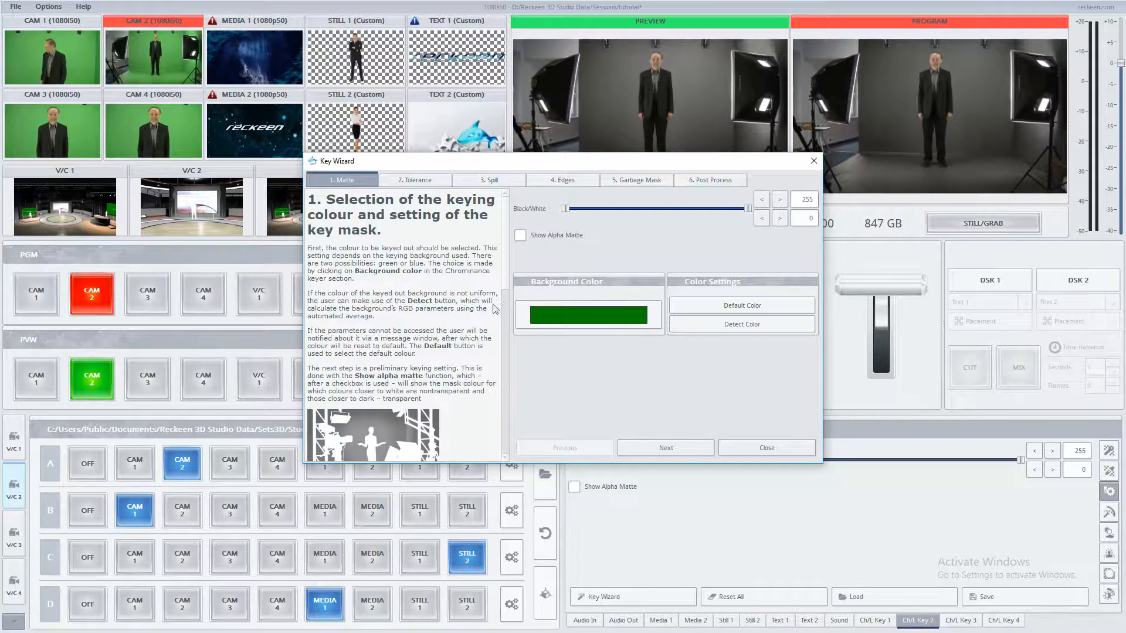
left_click_drag(509, 254, 501, 228)
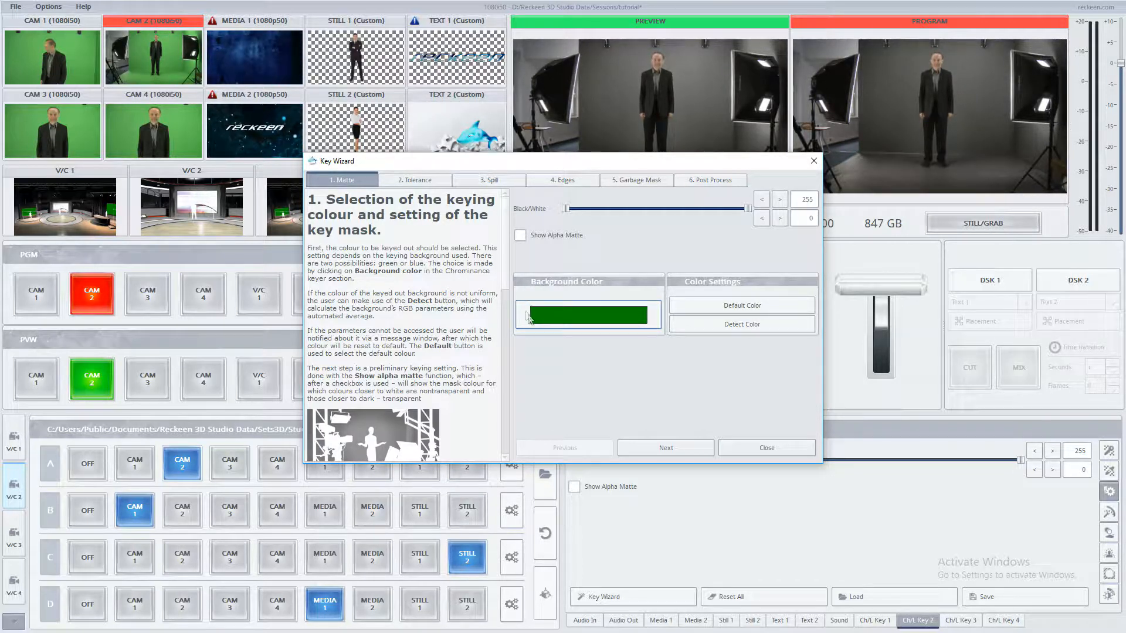
Step: Detect the keying background colour automatically in the wizard's Matte step
left_click(631, 322)
left_click(632, 321)
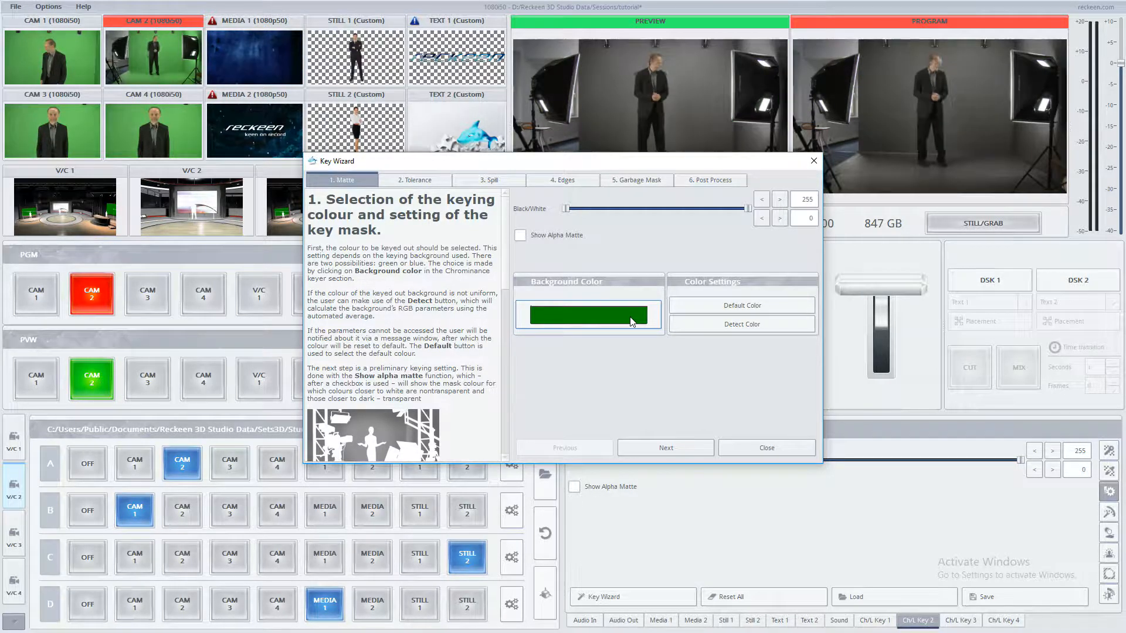
left_click(739, 330)
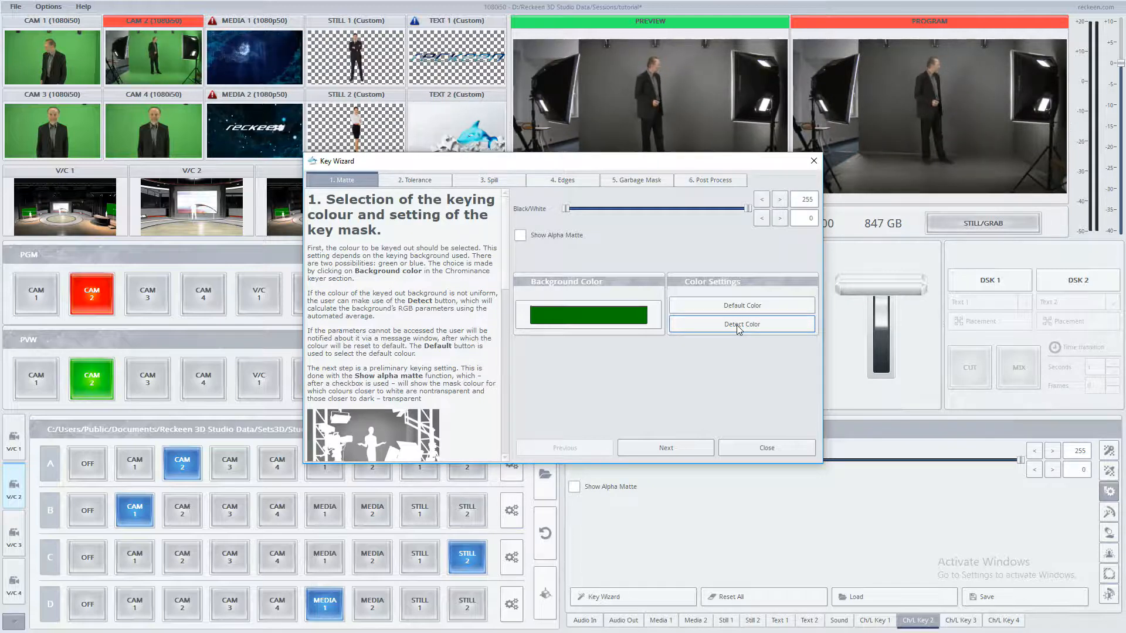
Step: Show the alpha matte and set the Black/White levels to 240 and 207
left_click(562, 237)
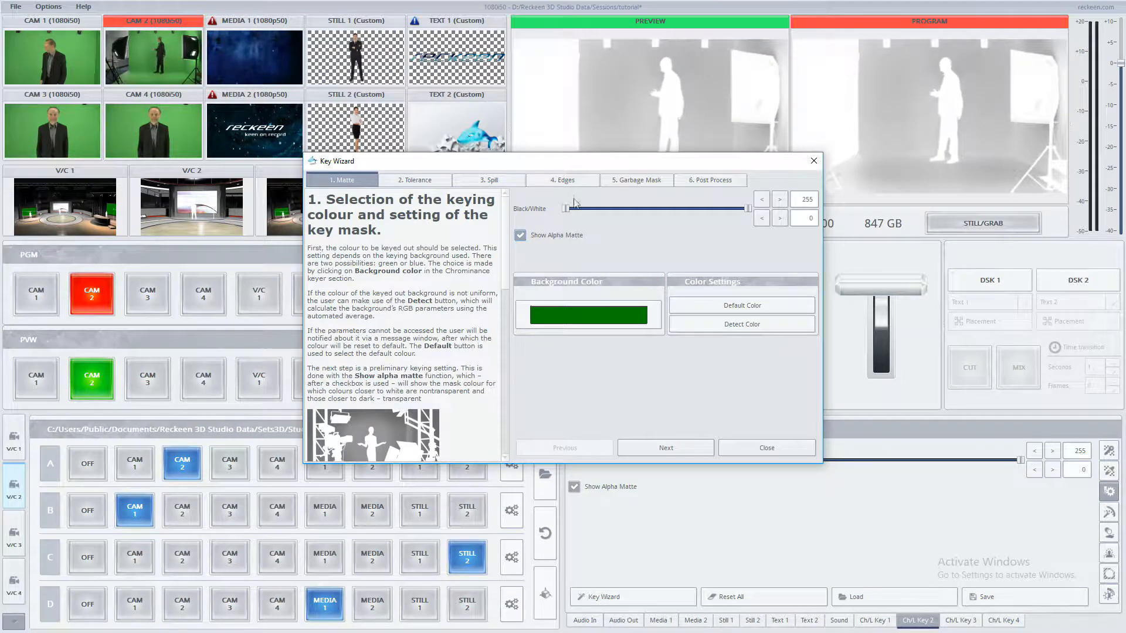
left_click_drag(582, 163, 572, 224)
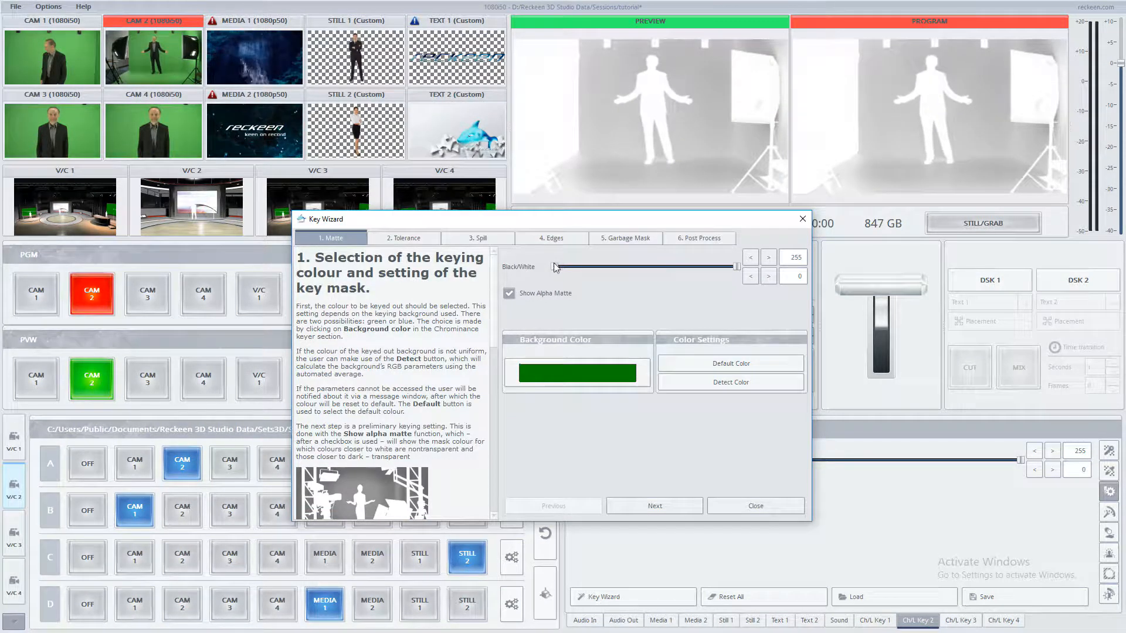
left_click_drag(554, 268, 703, 270)
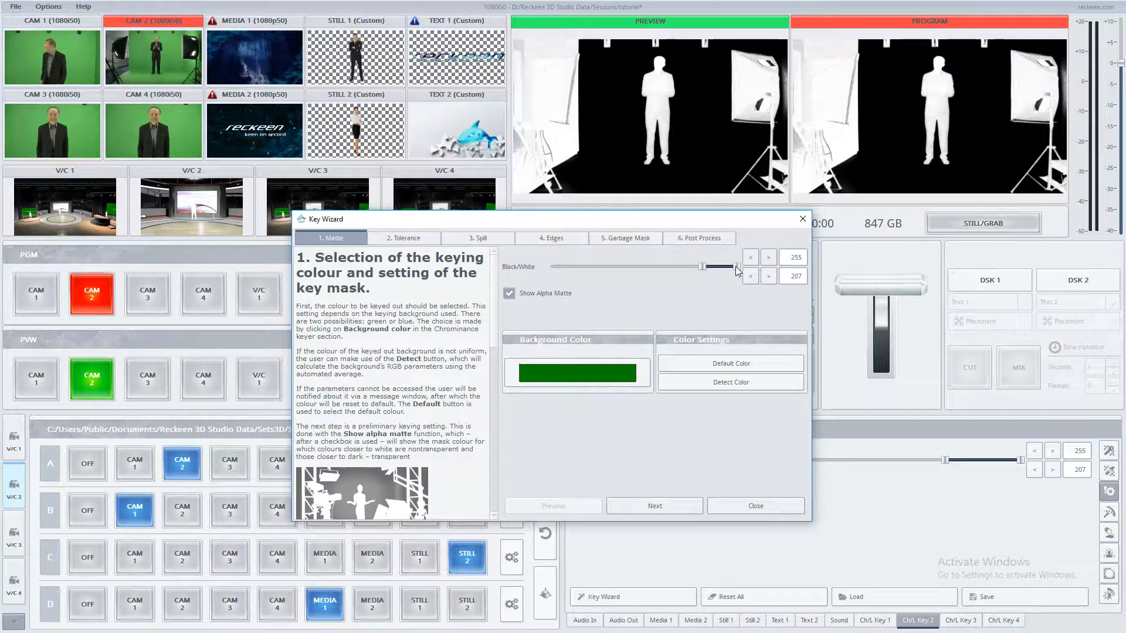
left_click_drag(737, 269, 727, 270)
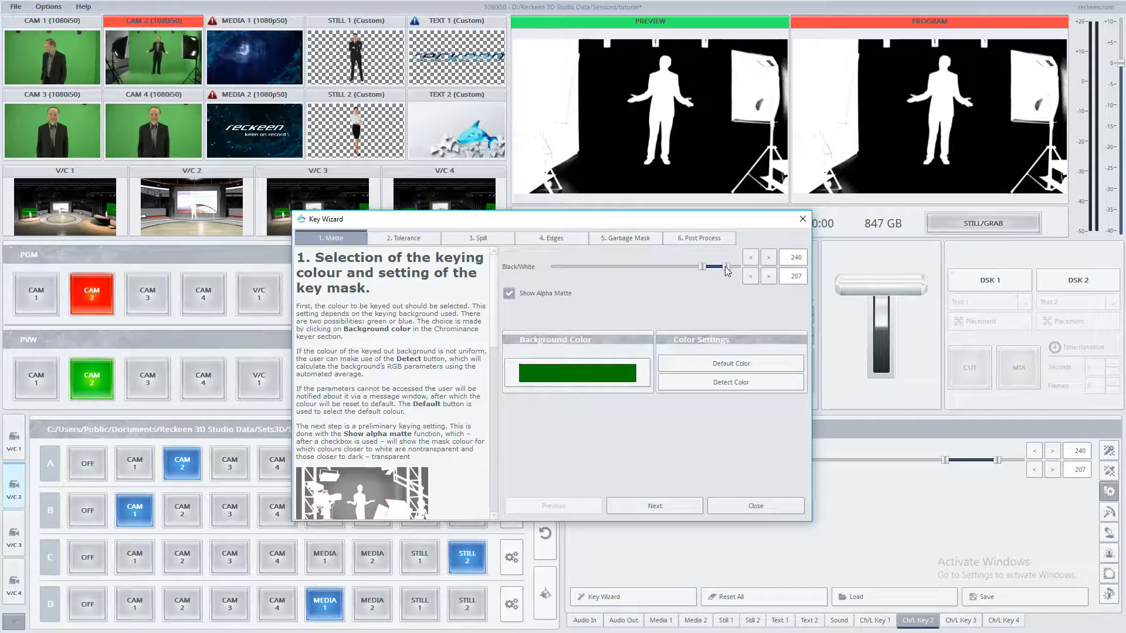
Step: Advance to the Tolerance step, set Color to 16, and hide the alpha matte
left_click(672, 505)
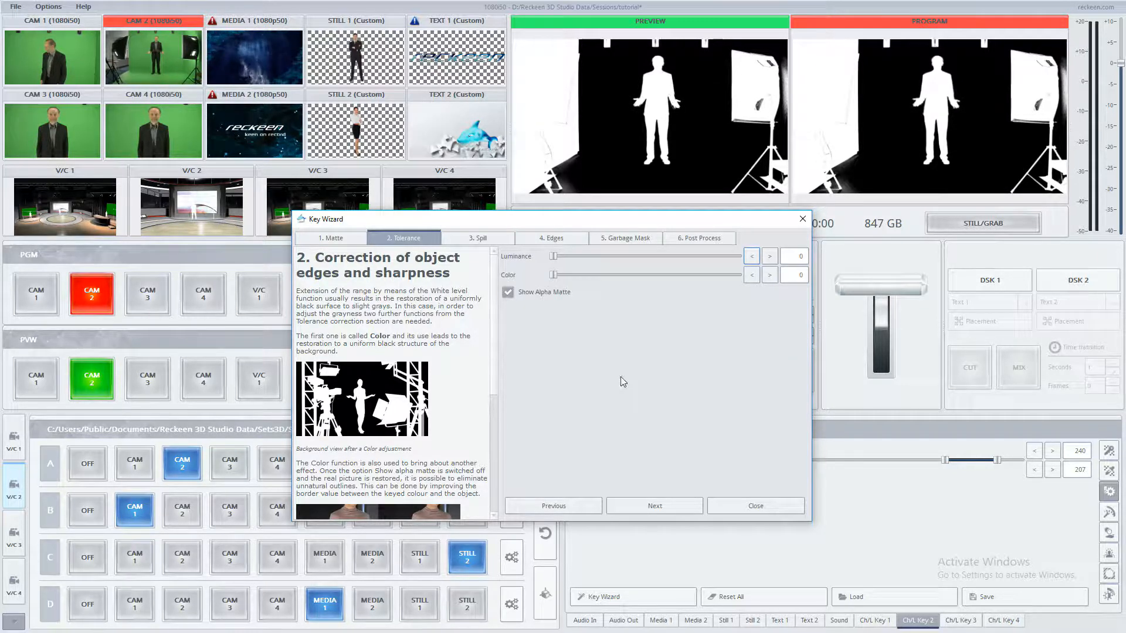
left_click_drag(554, 277, 569, 281)
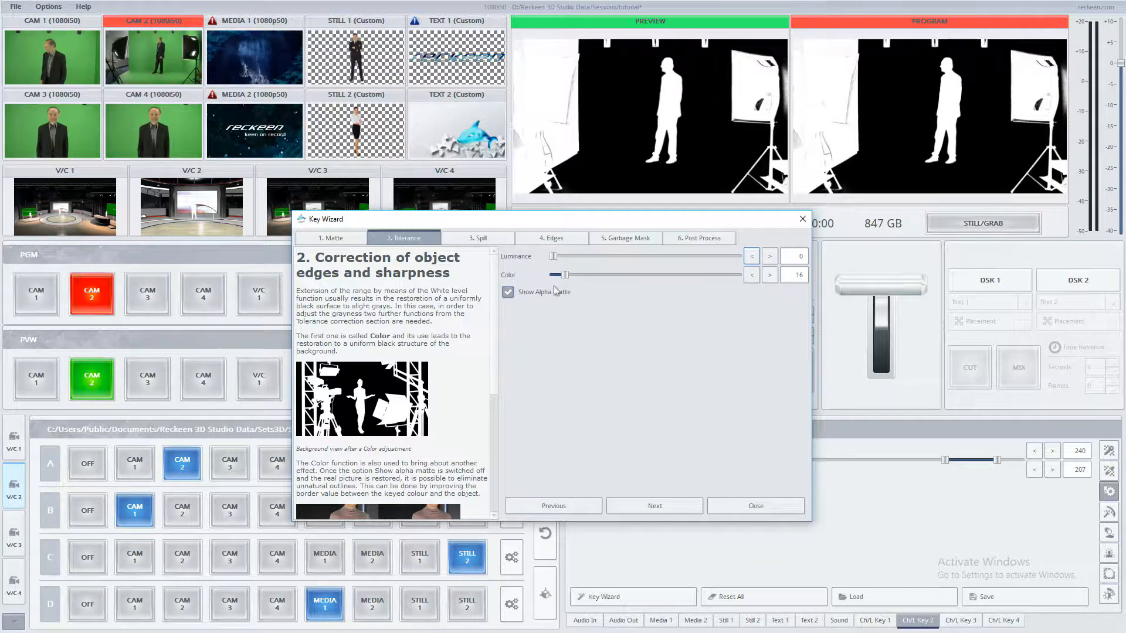
left_click(543, 291)
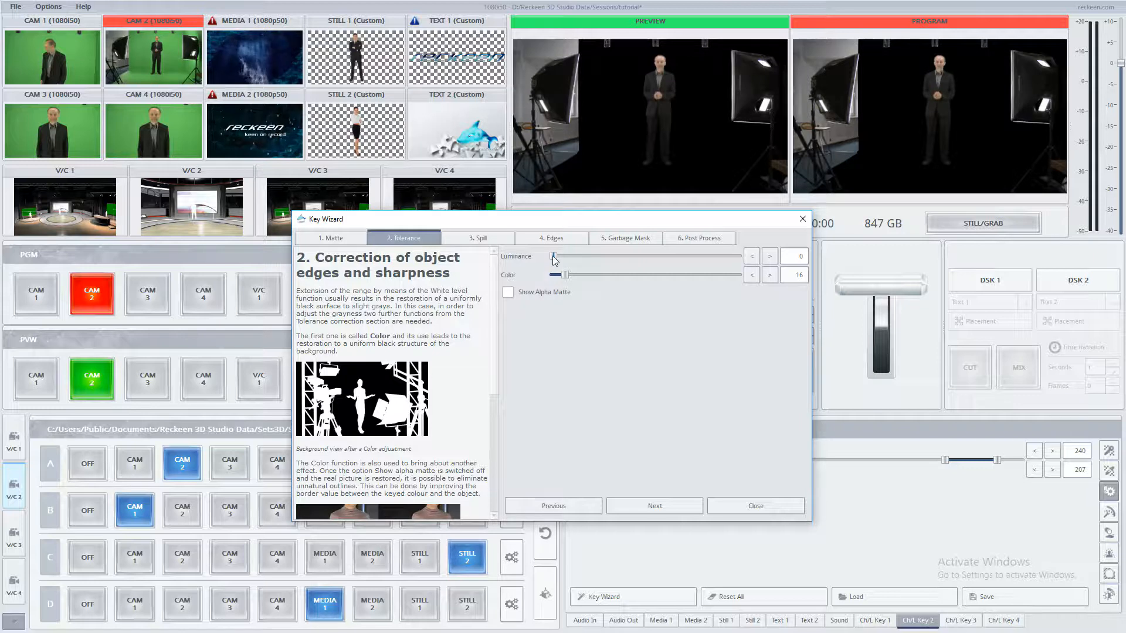
Step: Set the Luminance tolerance to 15 and read through the step's help text
left_click_drag(556, 260, 572, 260)
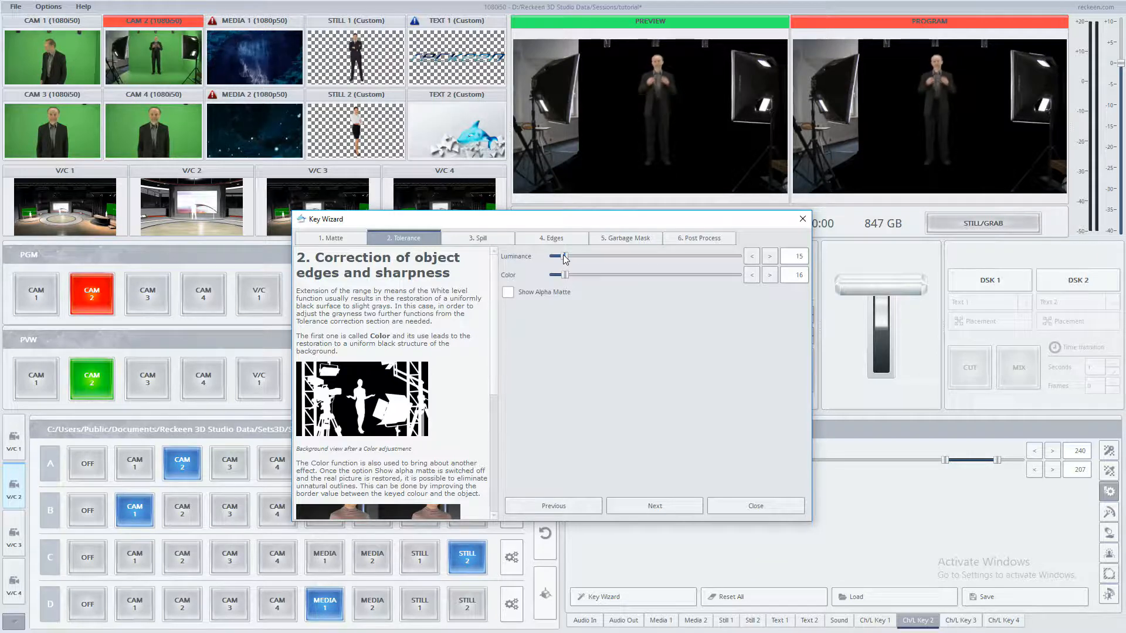
scroll(496, 301, "down", 1)
scroll(497, 304, "down", 5)
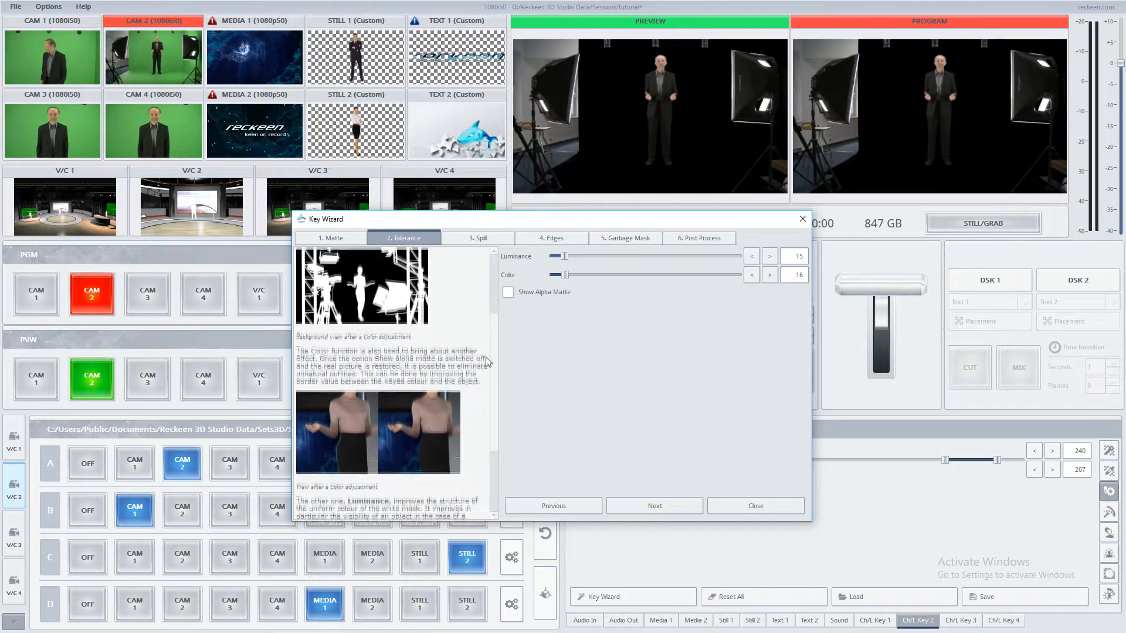
scroll(486, 387, "down", 2)
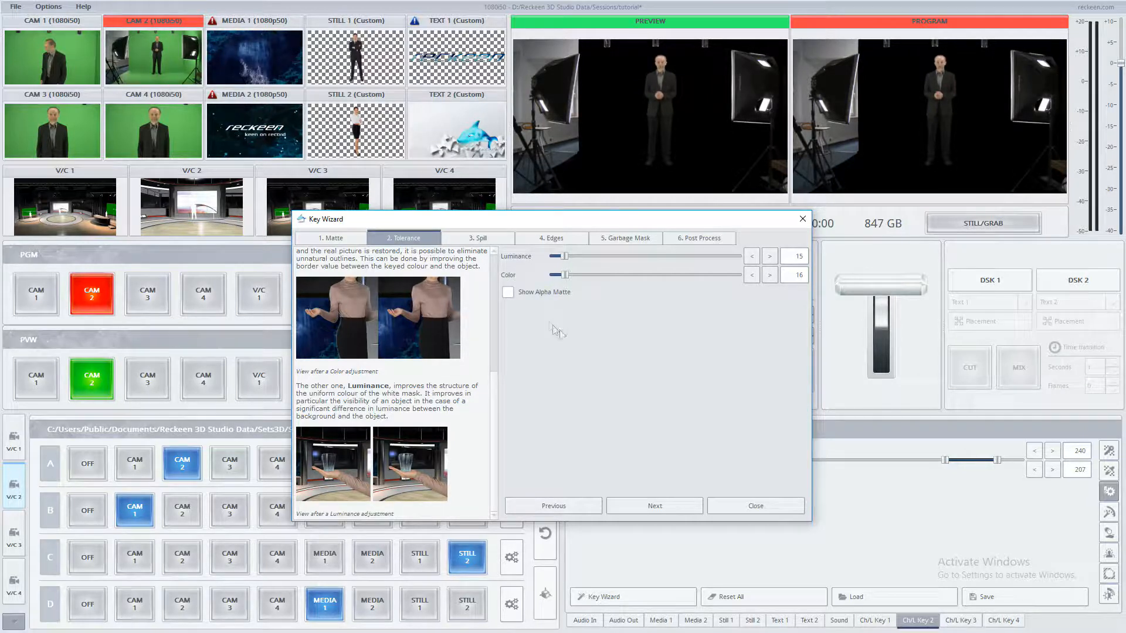
Step: Advance to the Spill step and set Despill Color to 54
left_click(654, 504)
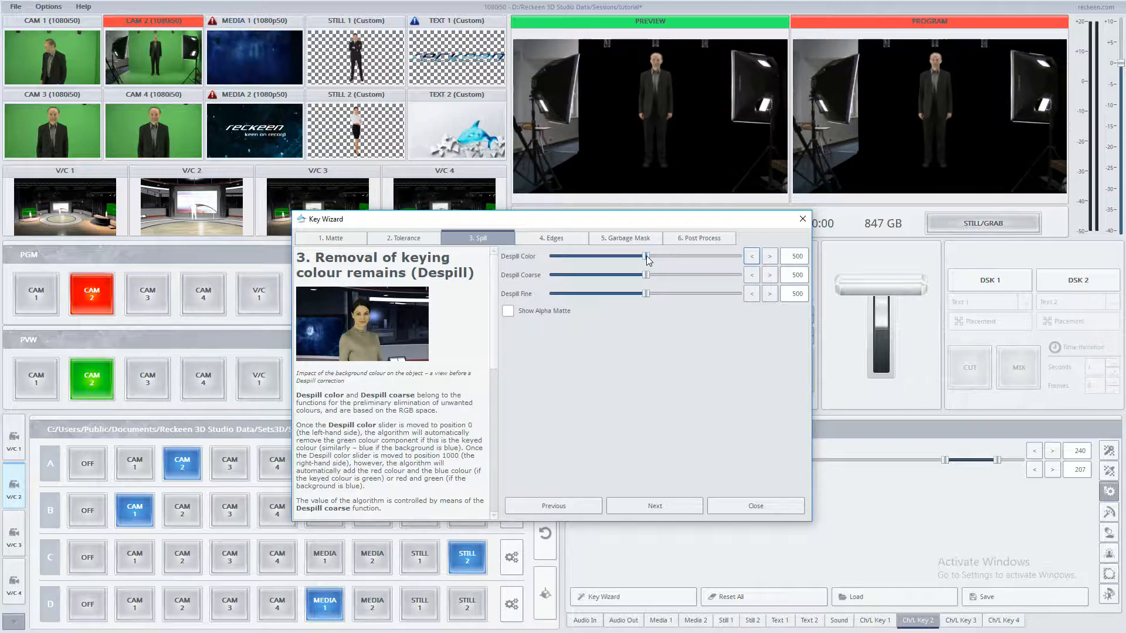
left_click_drag(647, 255, 730, 259)
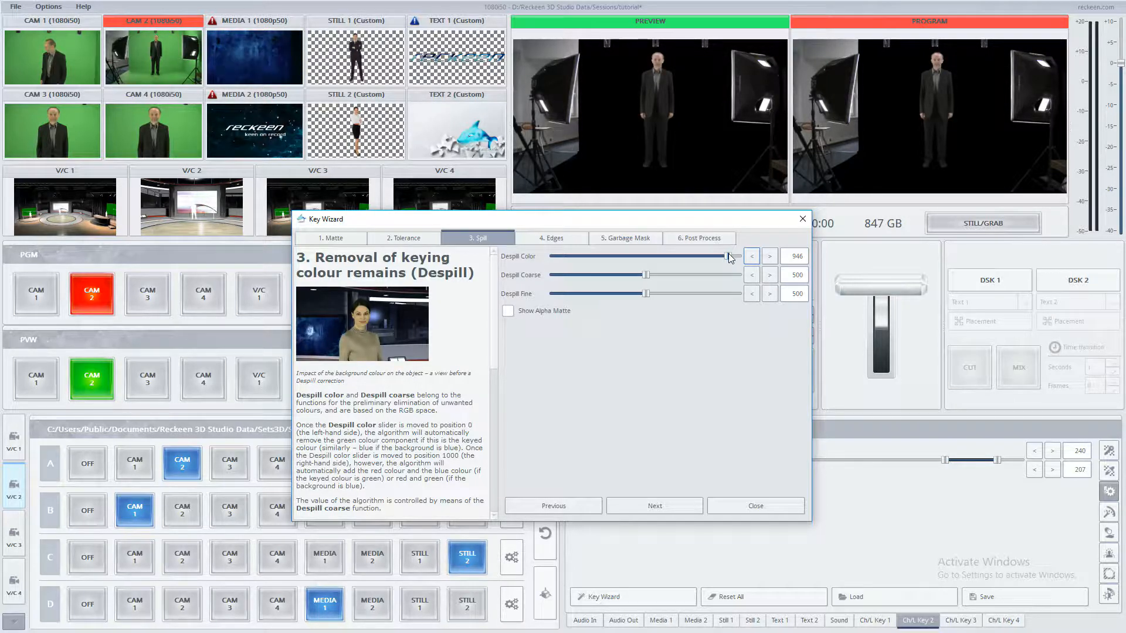
left_click_drag(730, 256, 564, 258)
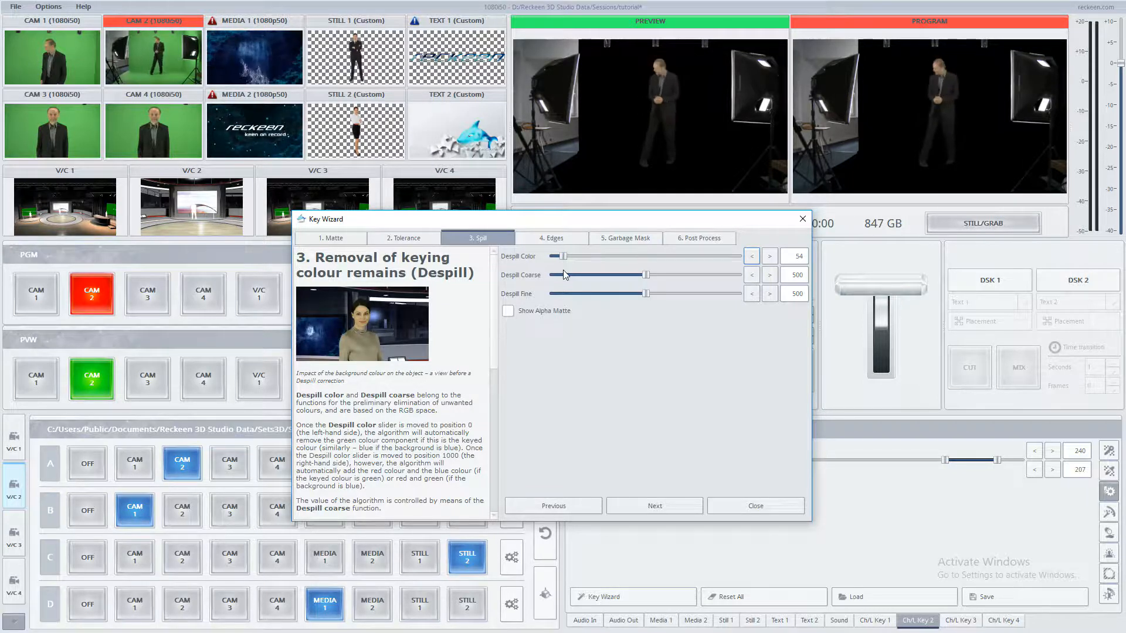
Step: Set Despill Coarse to 111 and Despill Fine to 422, then scroll through the despill help text
left_click_drag(645, 279, 555, 281)
left_click_drag(646, 293, 549, 277)
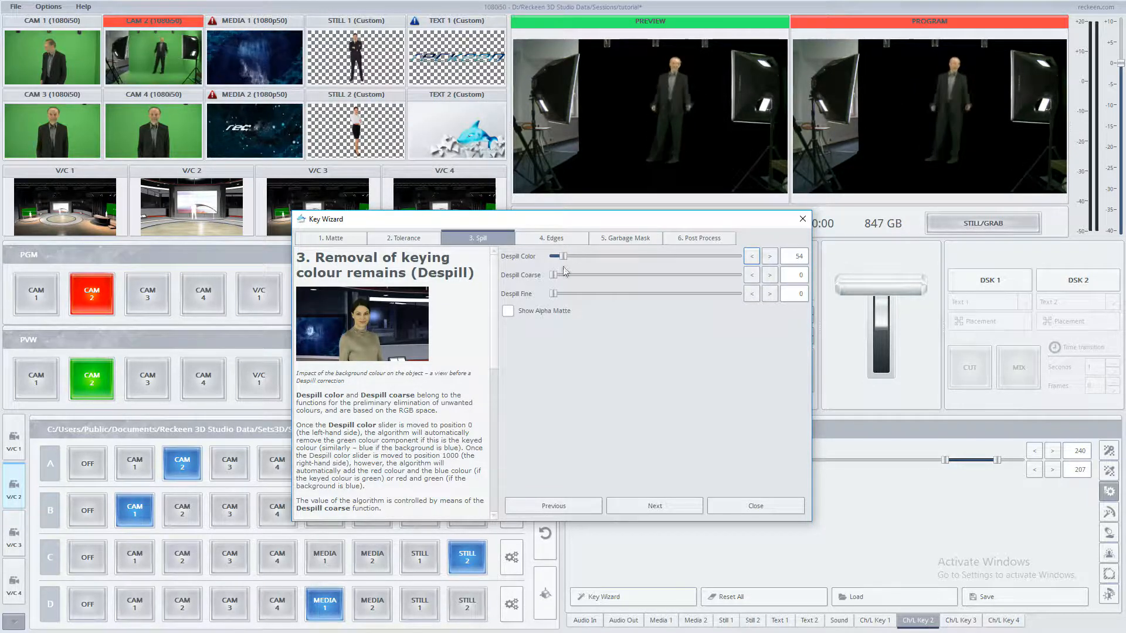
left_click_drag(553, 279, 613, 279)
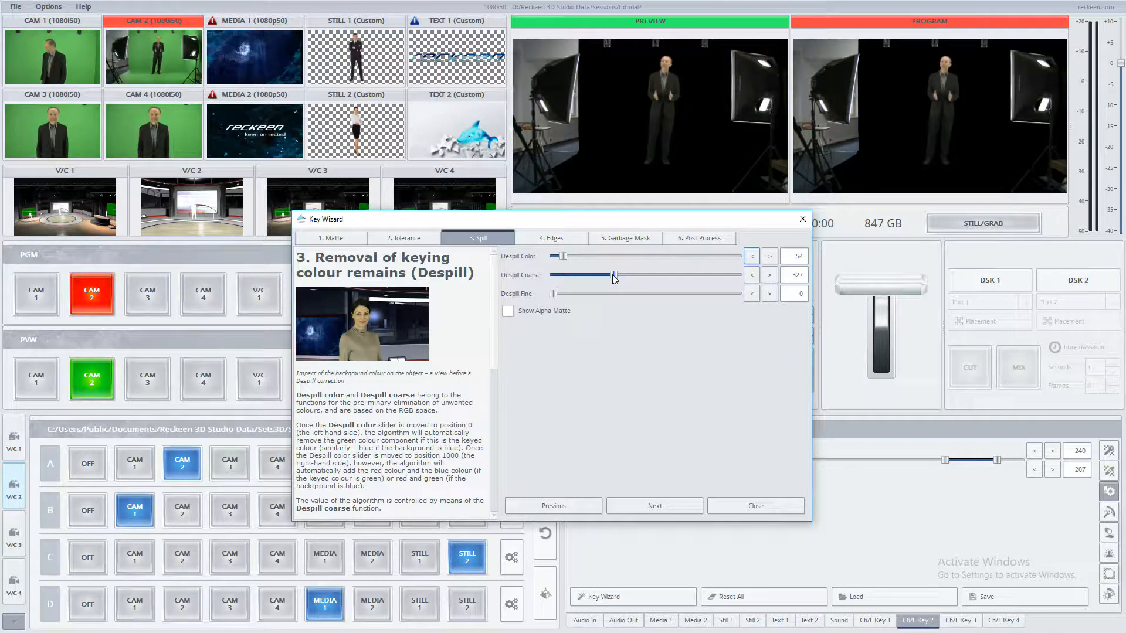
mouse_move(612, 275)
left_mouse_down()
mouse_move(573, 277)
mouse_move(560, 295)
mouse_move(618, 295)
left_mouse_up()
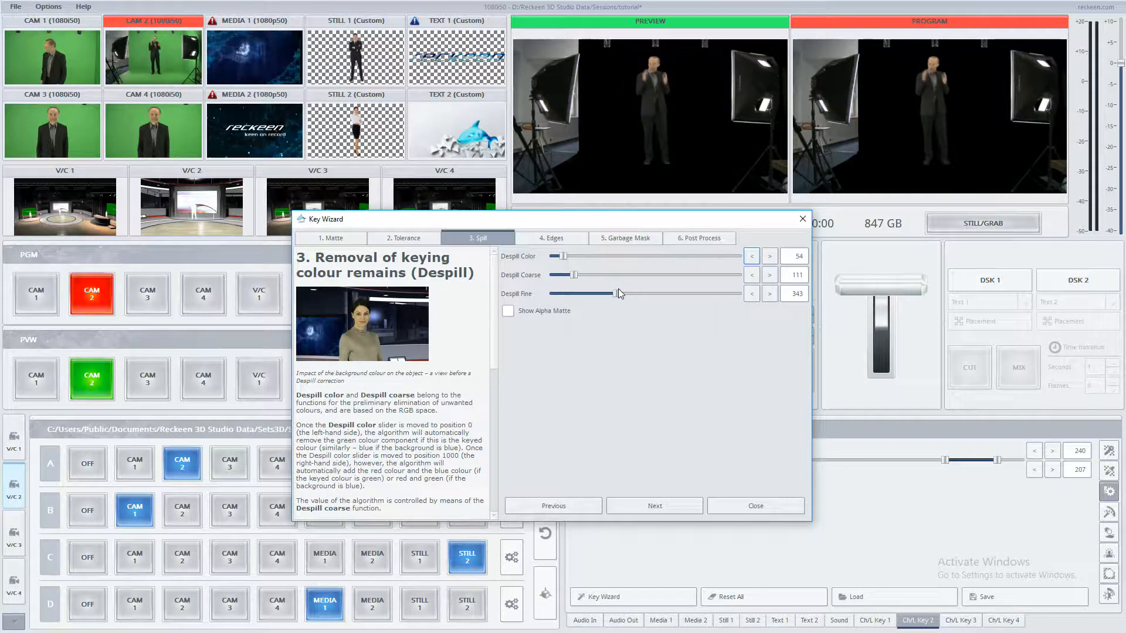
left_click_drag(619, 294, 629, 293)
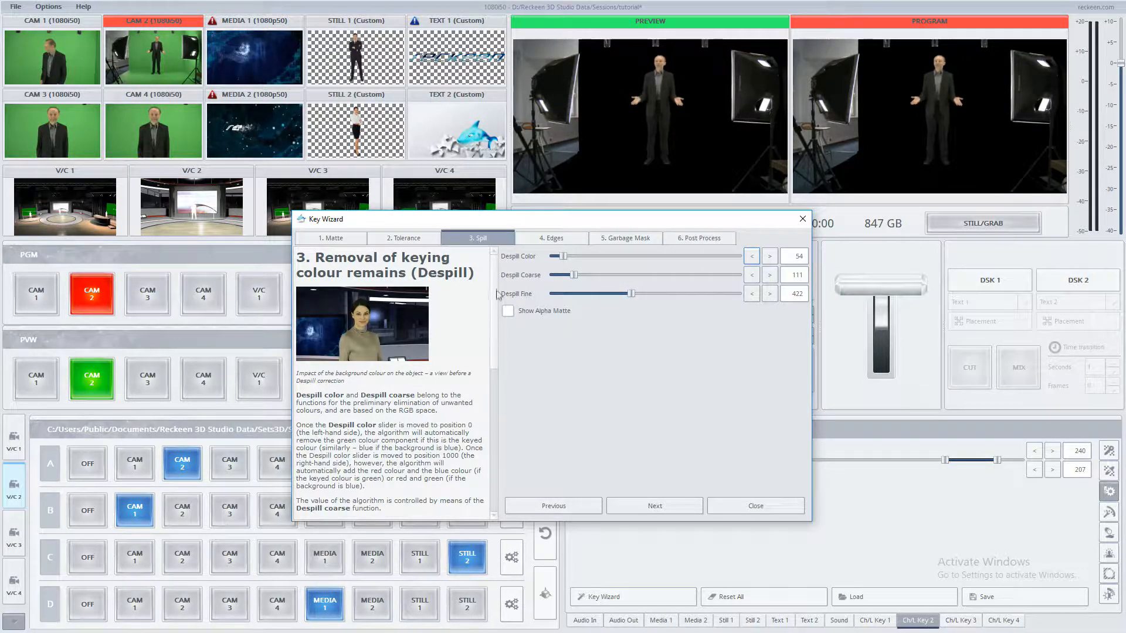
scroll(489, 367, "down", 5)
scroll(488, 367, "down", 5)
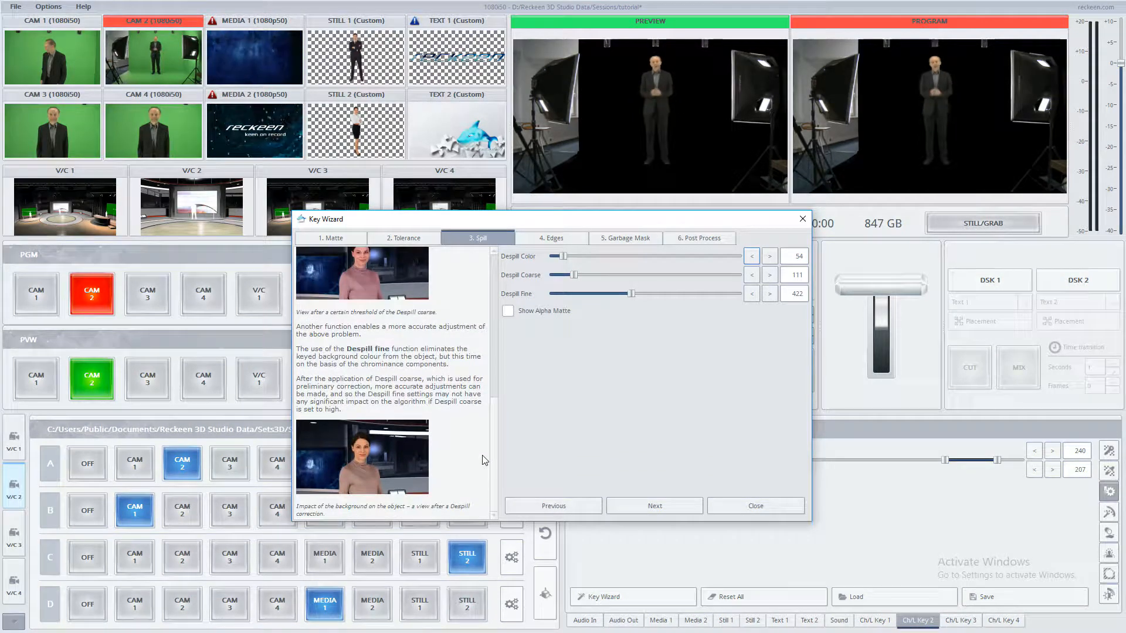
Step: Advance to the Edges step and set Edge Brightness to 70 and Shrink to 2
left_click(667, 506)
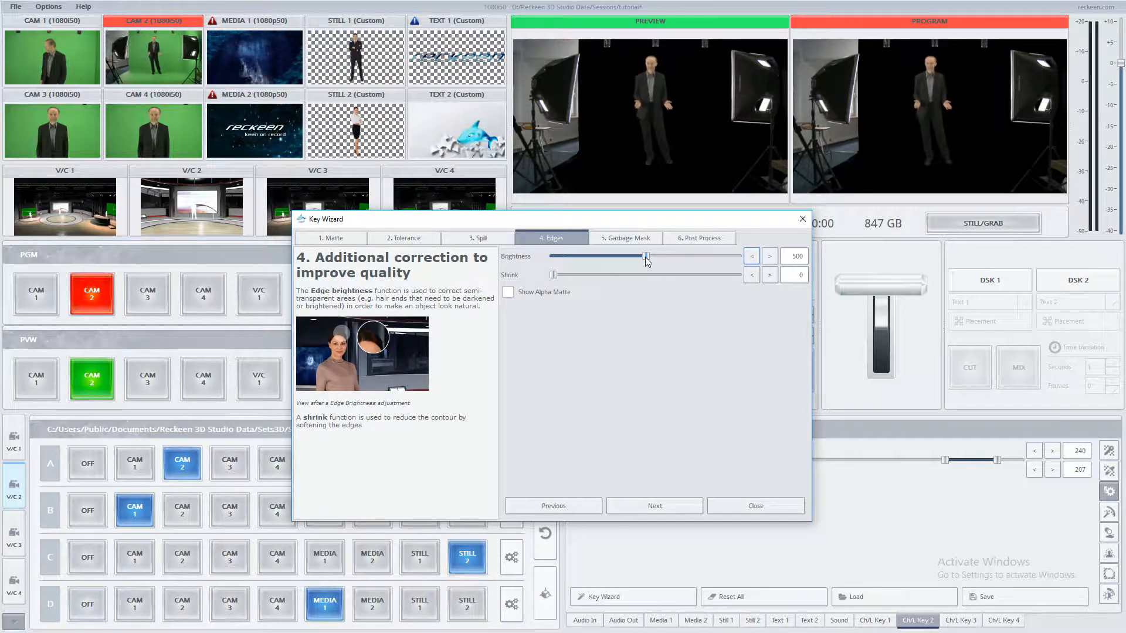
left_click_drag(647, 262, 728, 263)
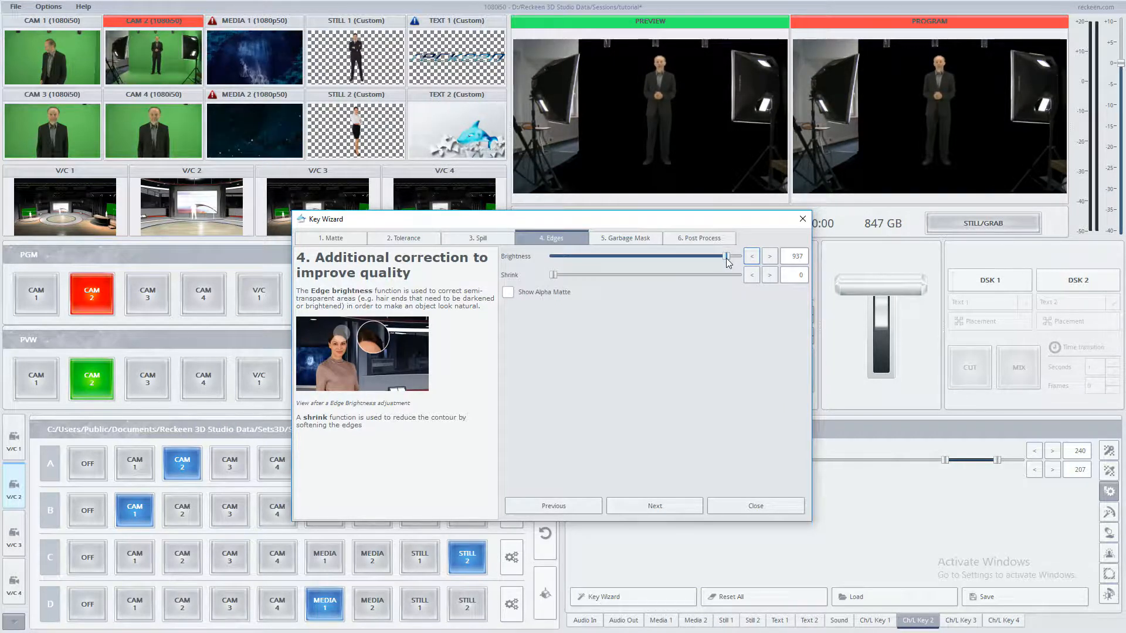
left_click_drag(729, 262, 562, 256)
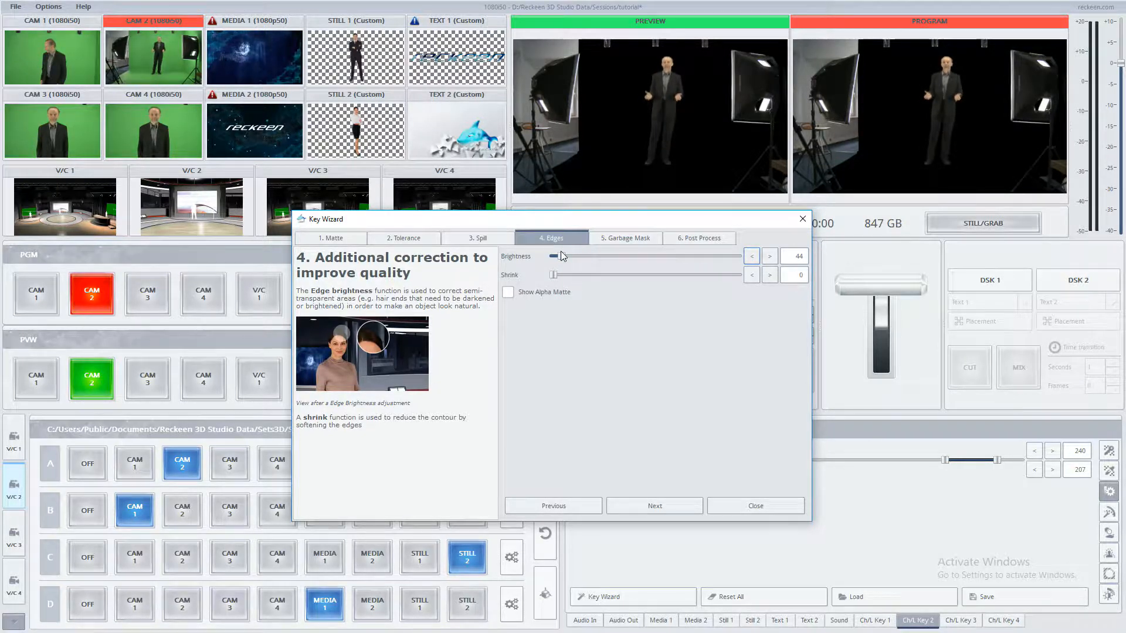
left_click_drag(561, 254, 566, 251)
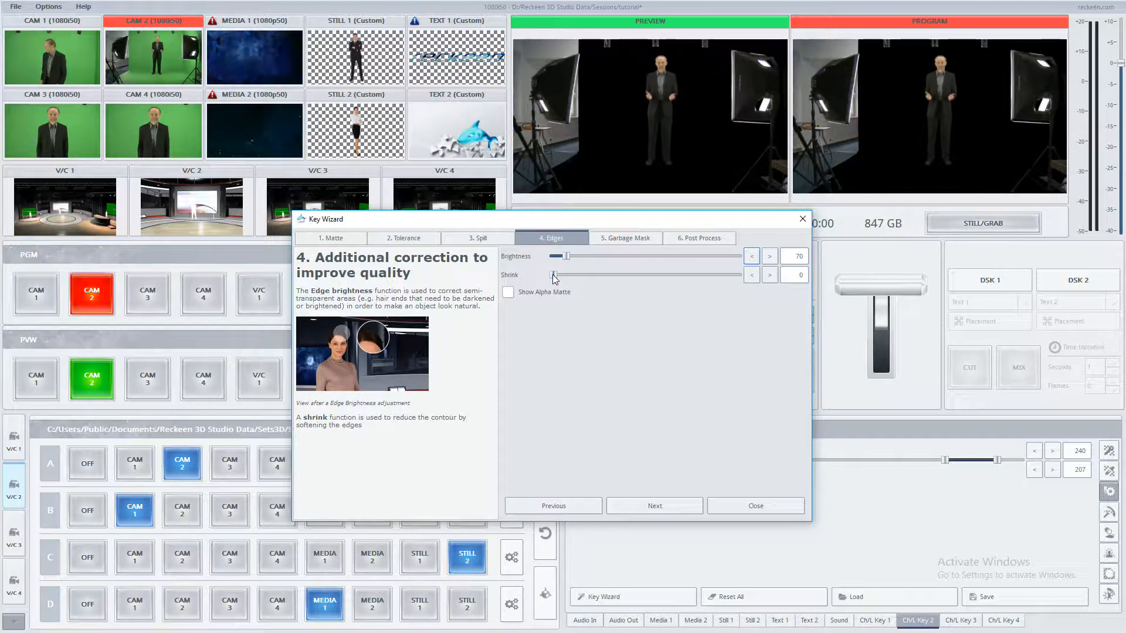
mouse_move(560, 279)
left_mouse_down()
mouse_move(602, 278)
mouse_move(574, 278)
left_mouse_up()
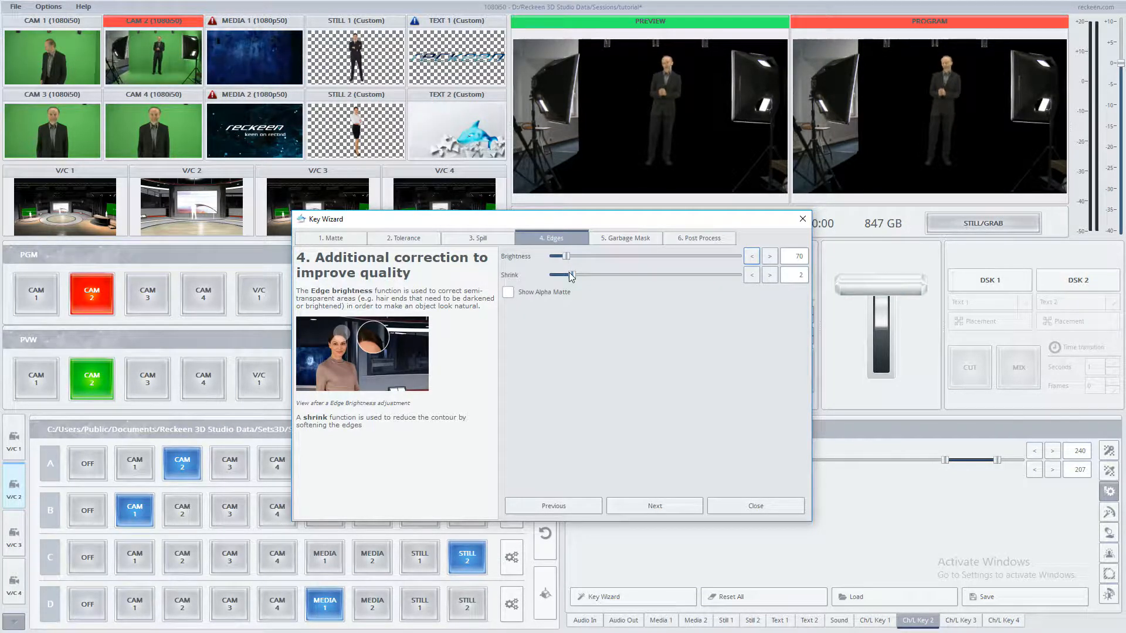
Step: Advance to the Garbage Mask step and crop Left/Right to 27.3 and 68.9 and Top/Bottom to 7.3 and 97.1
left_click(657, 506)
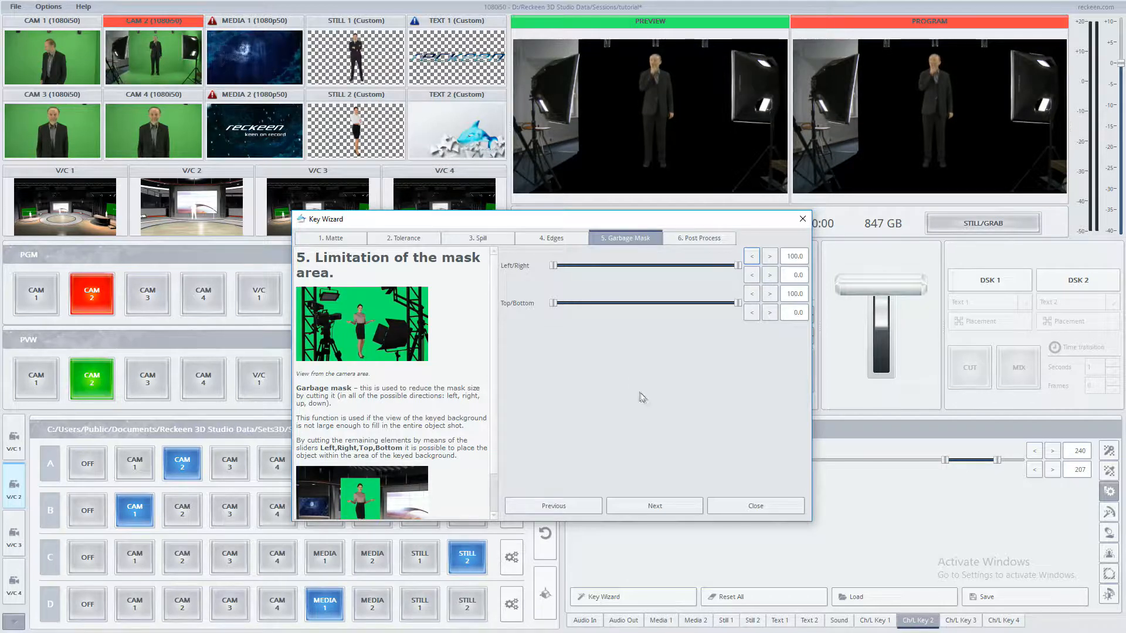
left_click_drag(553, 266, 605, 266)
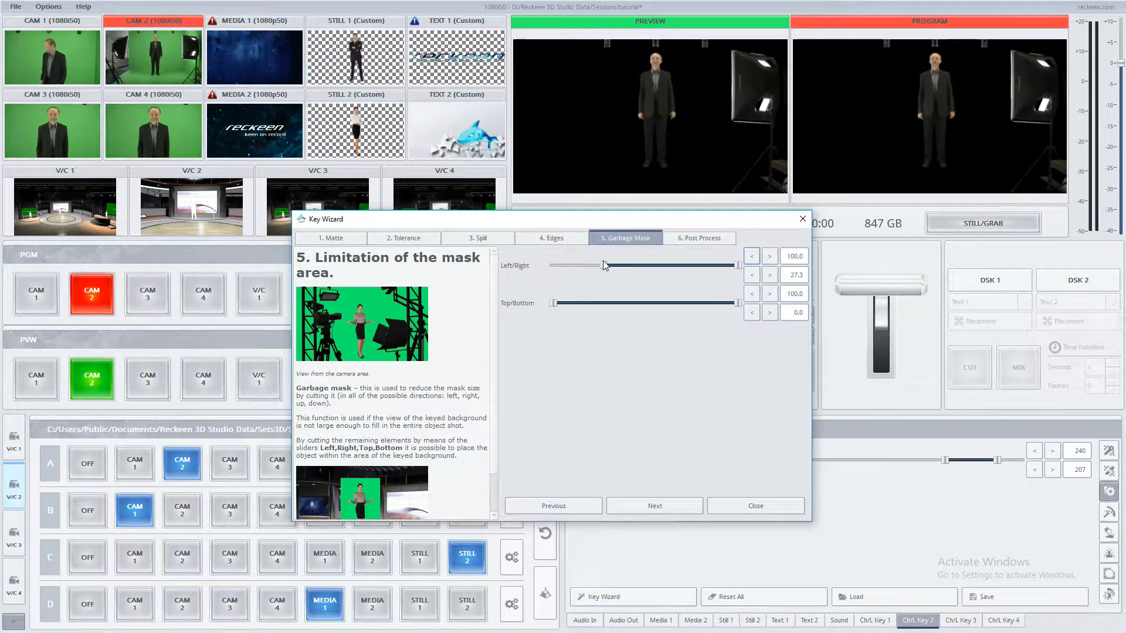
left_click_drag(739, 265, 683, 268)
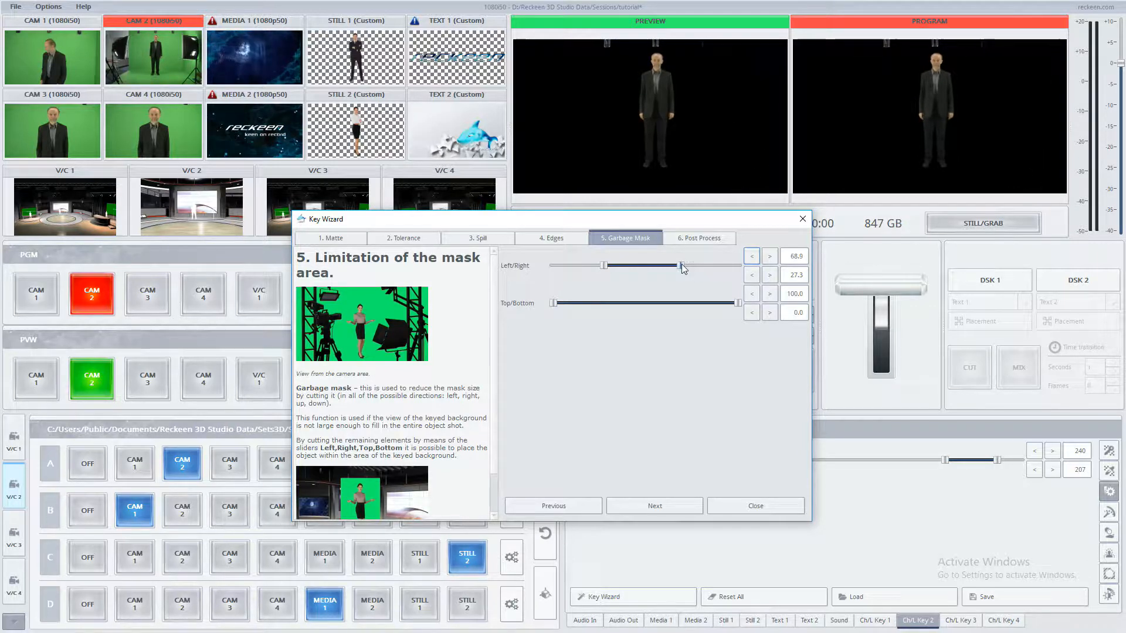
left_click_drag(553, 304, 568, 303)
left_click_drag(738, 303, 732, 305)
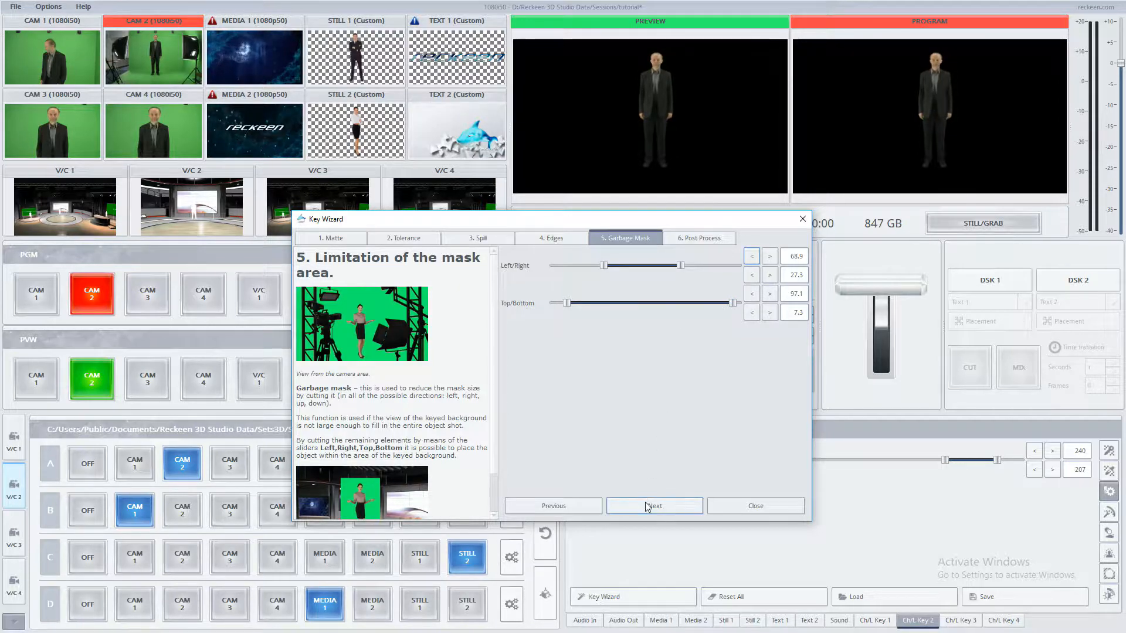
scroll(498, 337, "down", 2)
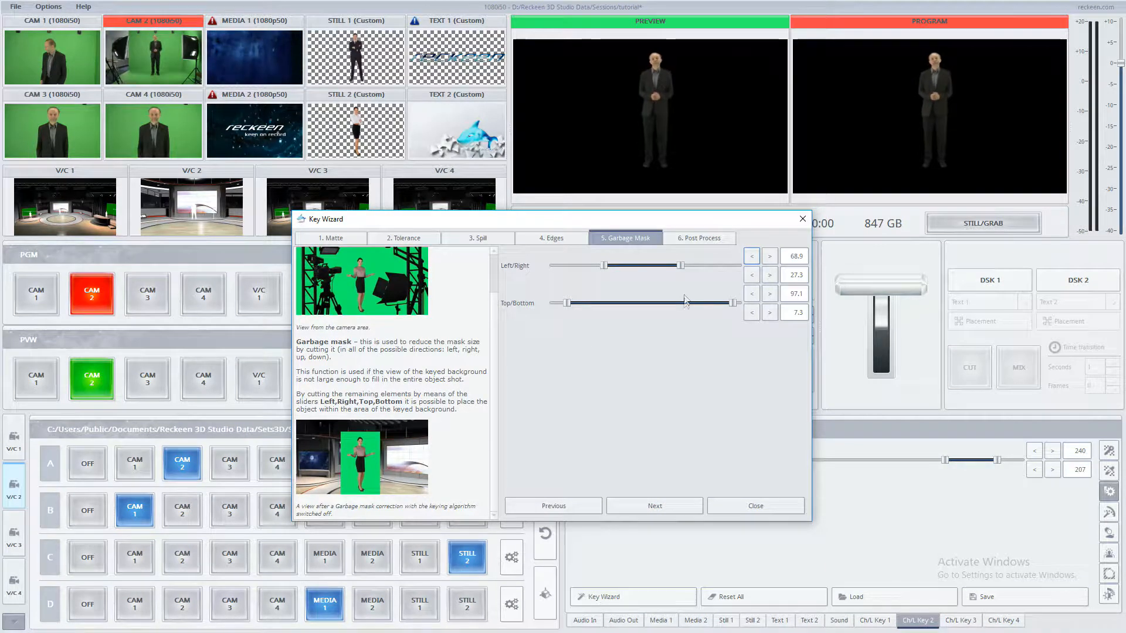
Step: Advance to the Post Process step, enable it, and set Brightness 483, Contrast 476 and Saturation 486
left_click(654, 507)
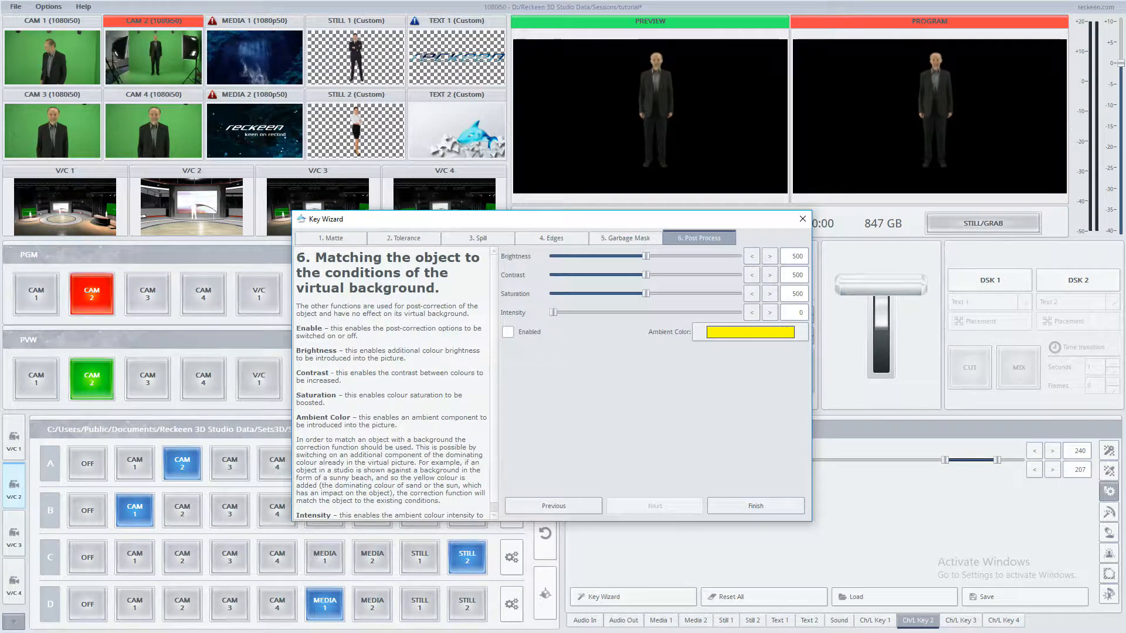
mouse_move(646, 258)
left_mouse_down()
mouse_move(589, 259)
mouse_move(713, 259)
mouse_move(644, 258)
mouse_move(641, 274)
mouse_move(618, 273)
mouse_move(643, 274)
left_mouse_up()
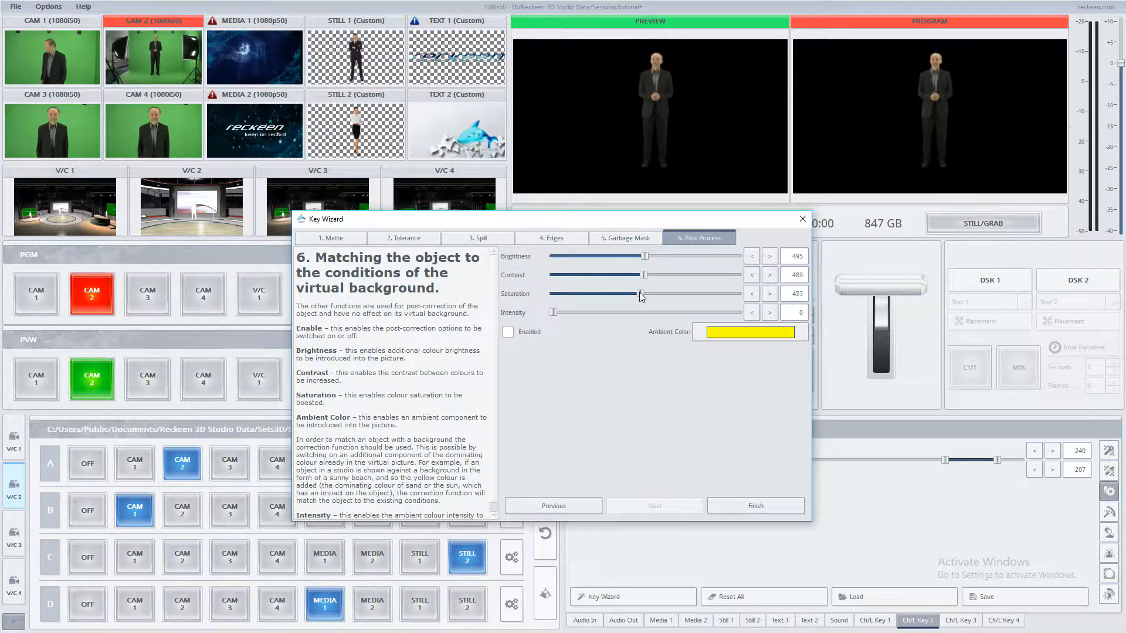
left_click_drag(633, 294, 644, 293)
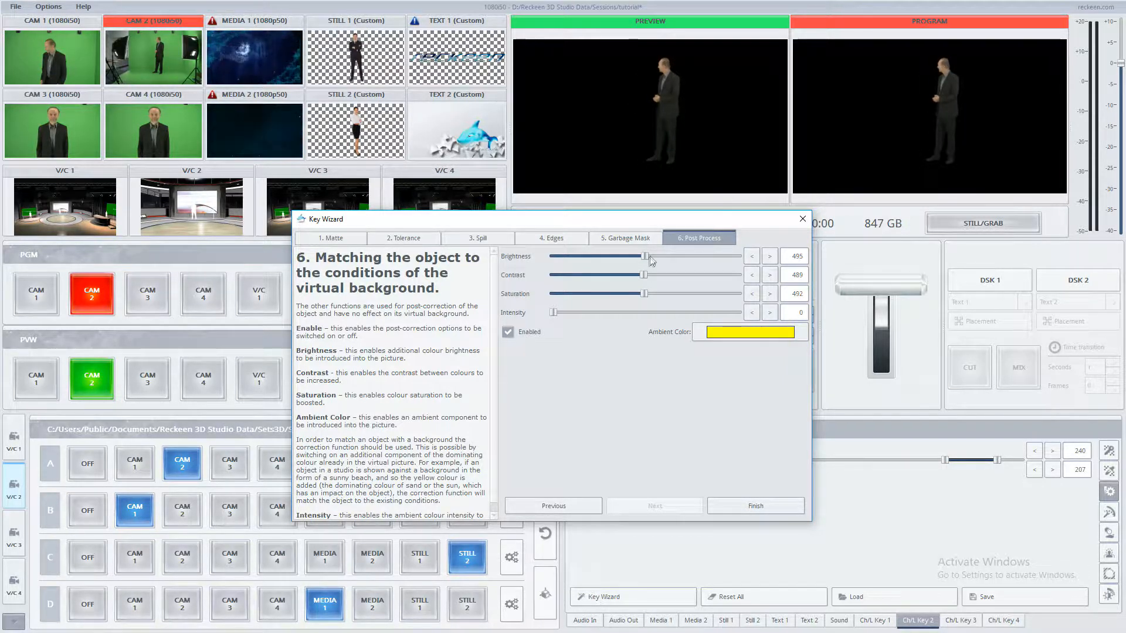
left_click_drag(648, 259, 644, 293)
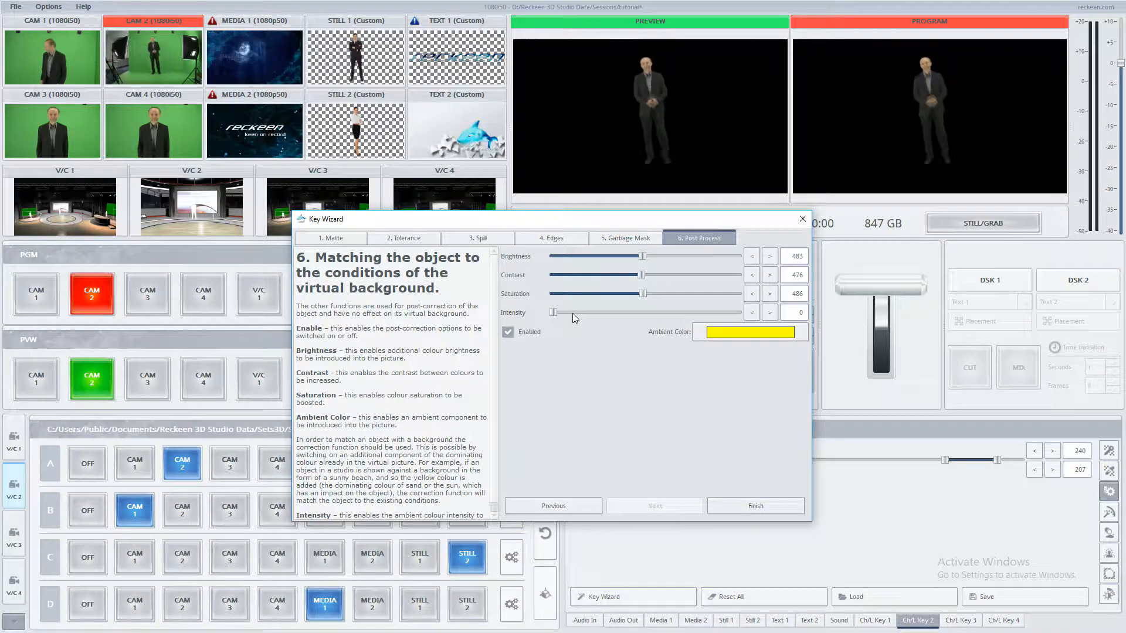
Step: Adjust the ambient colour's hue slightly on the colour wheel and confirm it
left_click(717, 334)
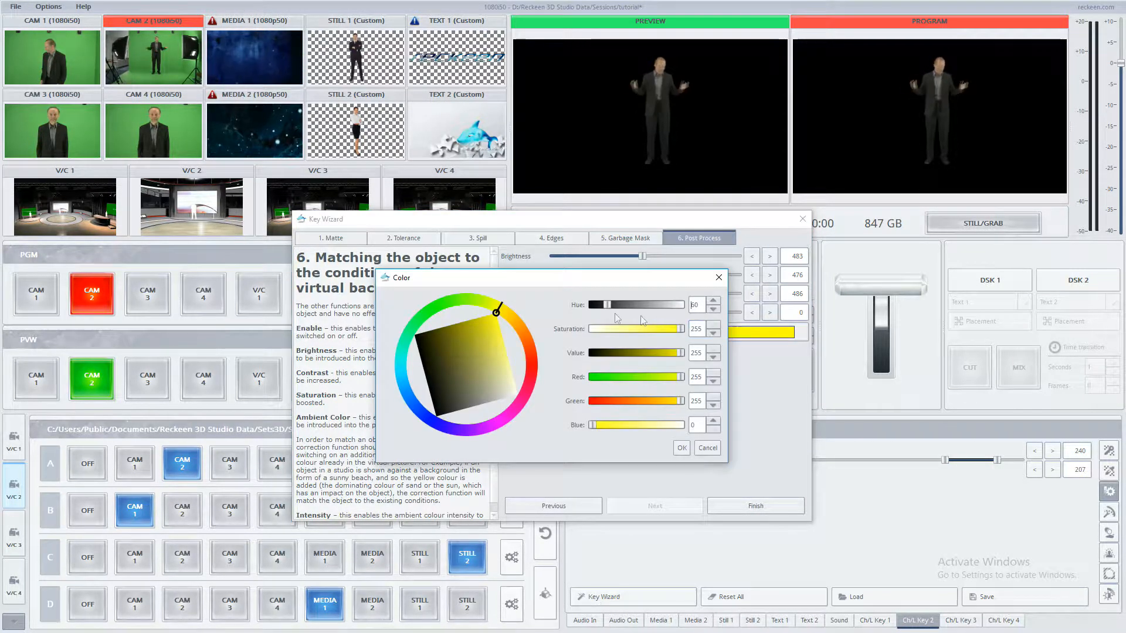
left_click_drag(501, 310, 496, 312)
left_click(678, 448)
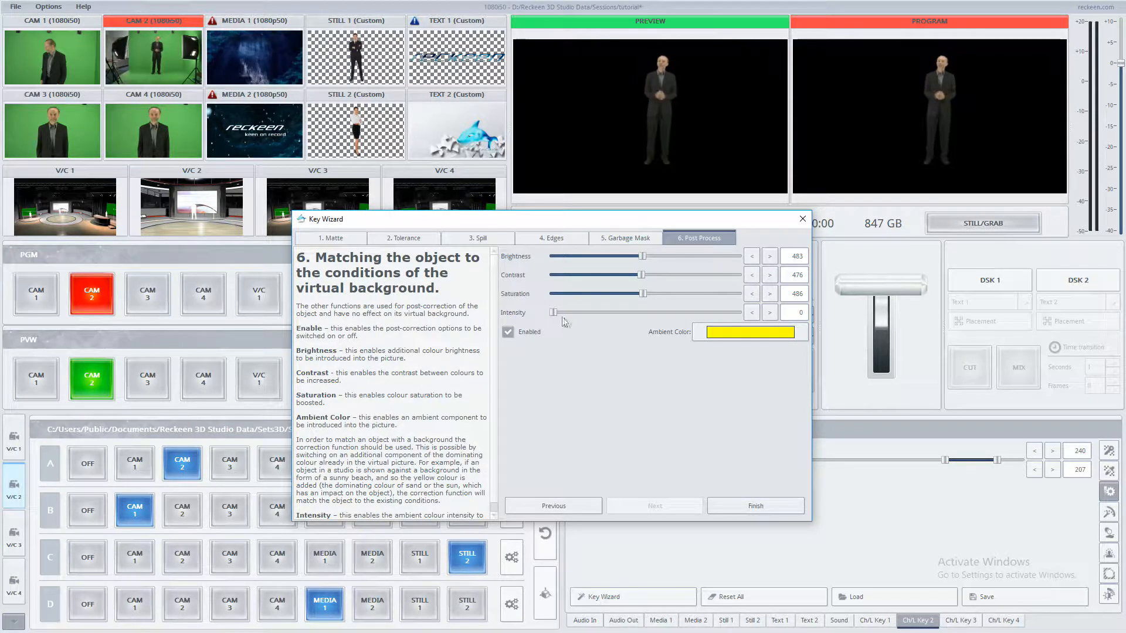
Step: Set the post-process Intensity to 48 and finish the Key Wizard
left_click_drag(555, 313, 577, 314)
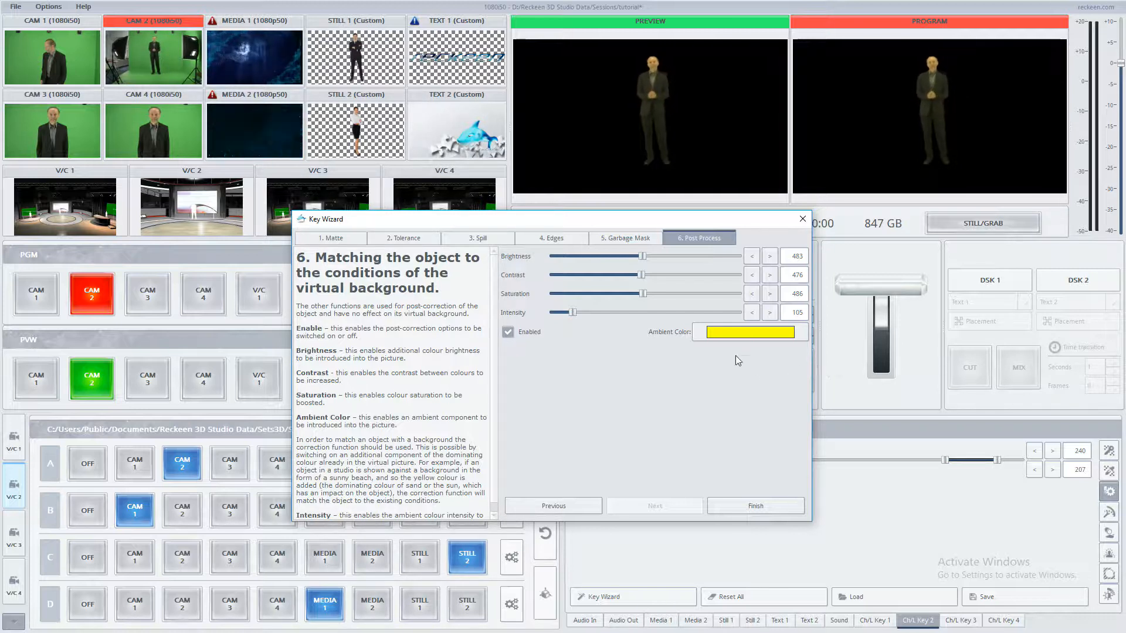
left_click_drag(570, 309, 560, 312)
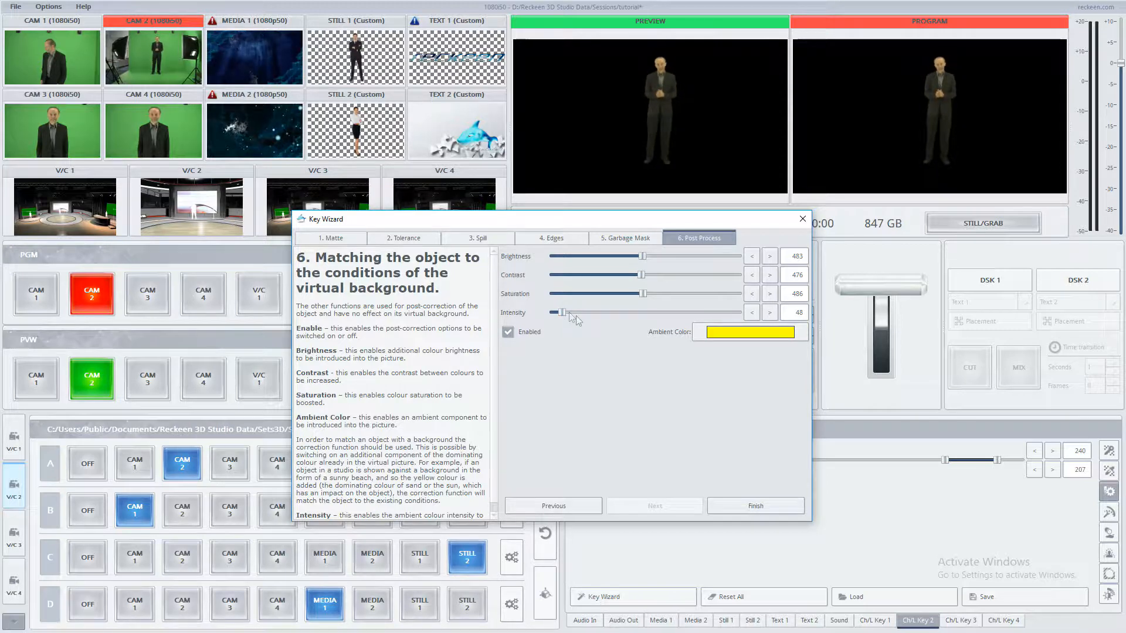
left_click(756, 508)
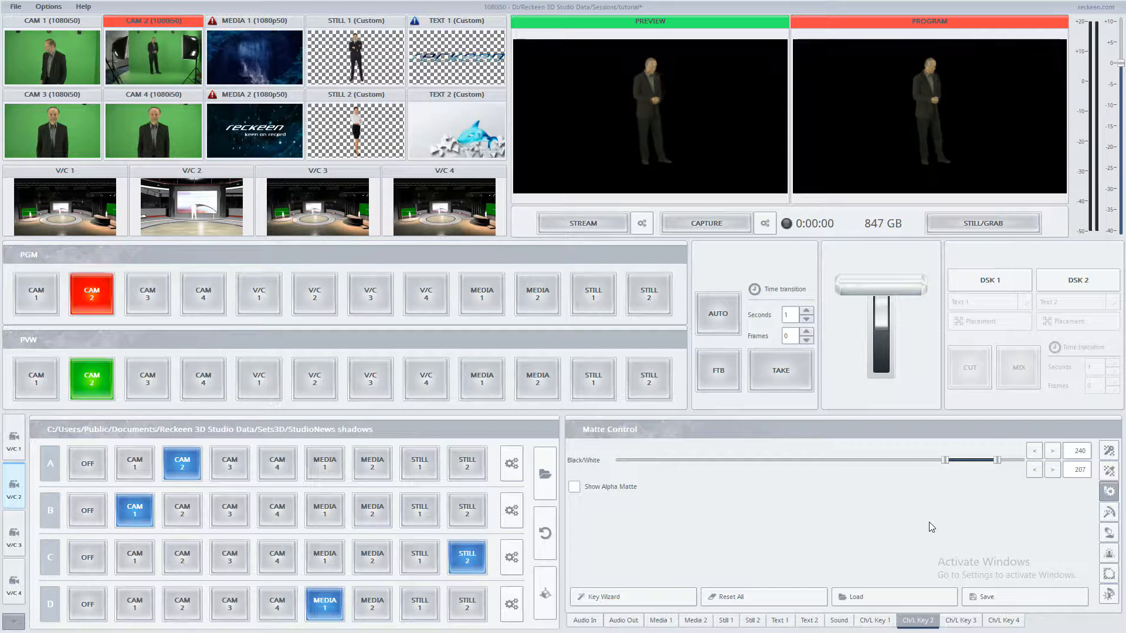
Step: Switch between the keyer panels and set the matte's Black/White upper value to 234
left_click(1110, 453)
left_click(1110, 471)
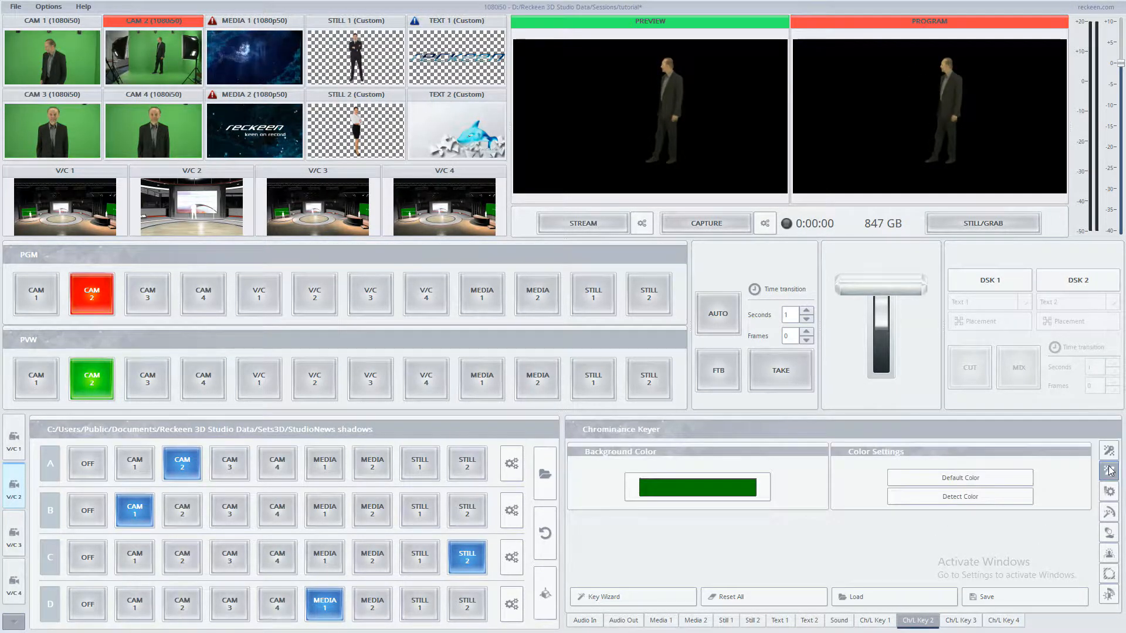
left_click(1109, 492)
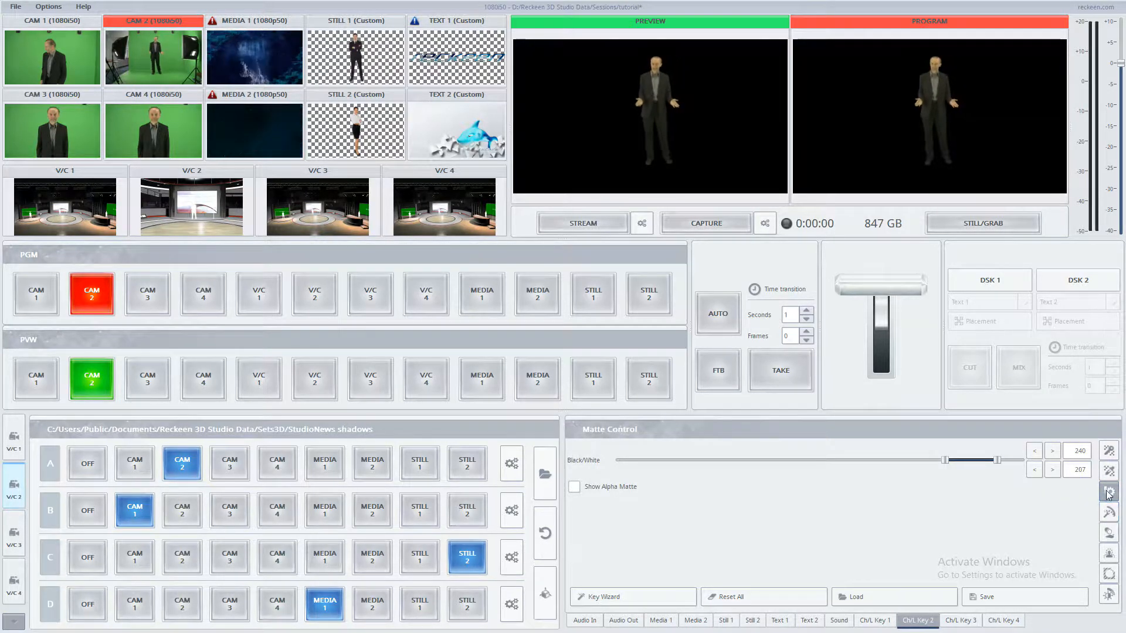
left_click_drag(993, 466, 988, 467)
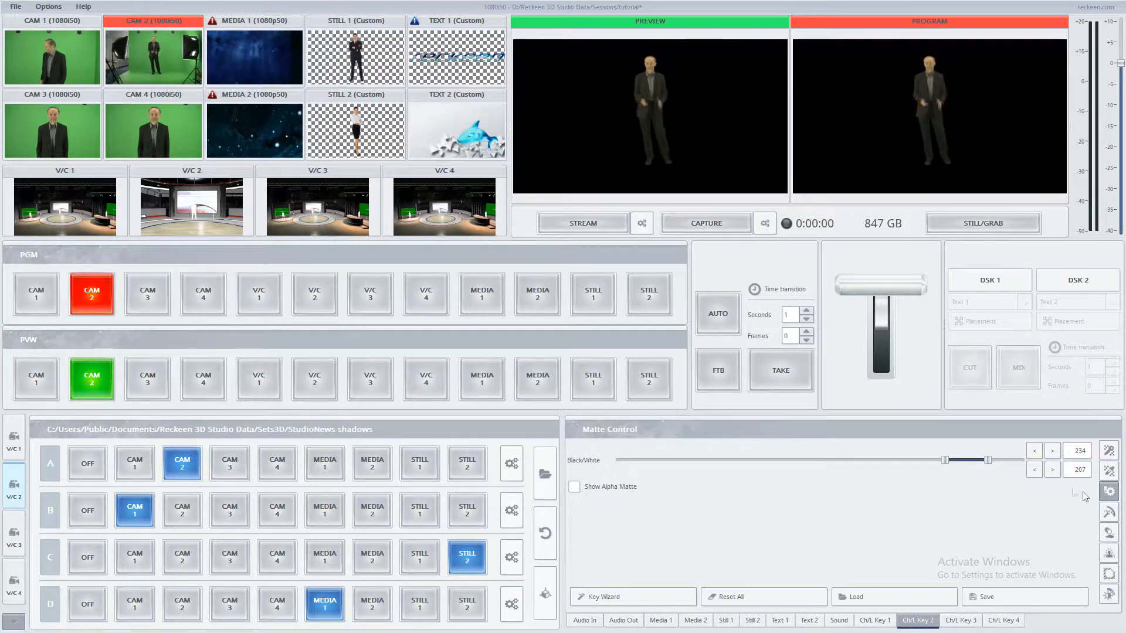
Step: Review the Tolerance, Spill, Edge, Garbage Mask and Post Correction keyer panels
left_click(1109, 512)
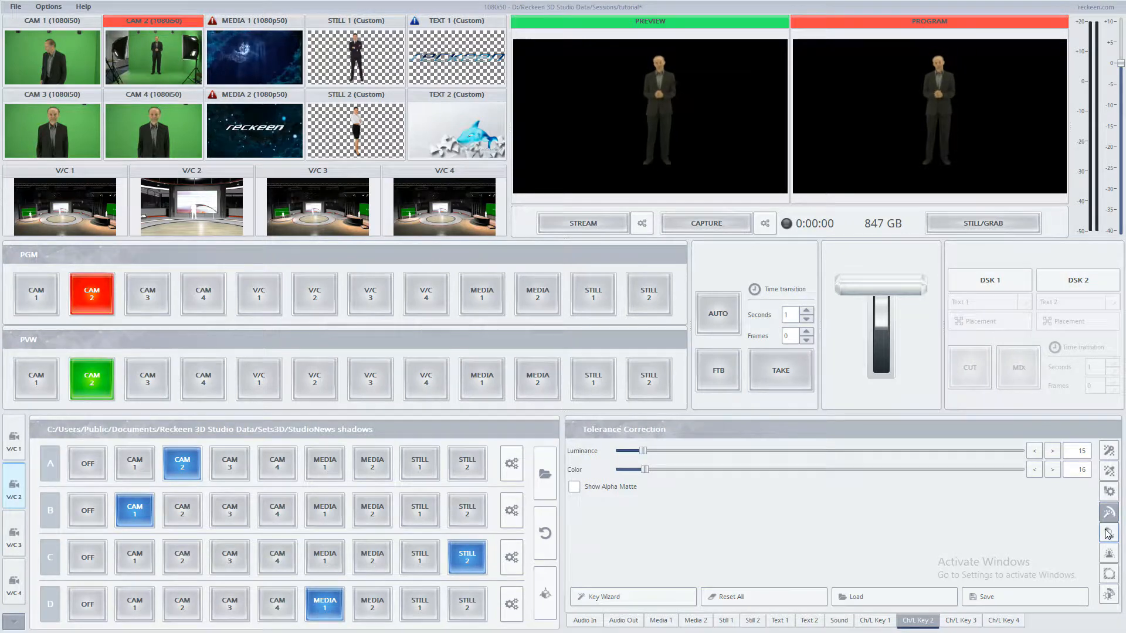
left_click(1108, 533)
left_click(1109, 553)
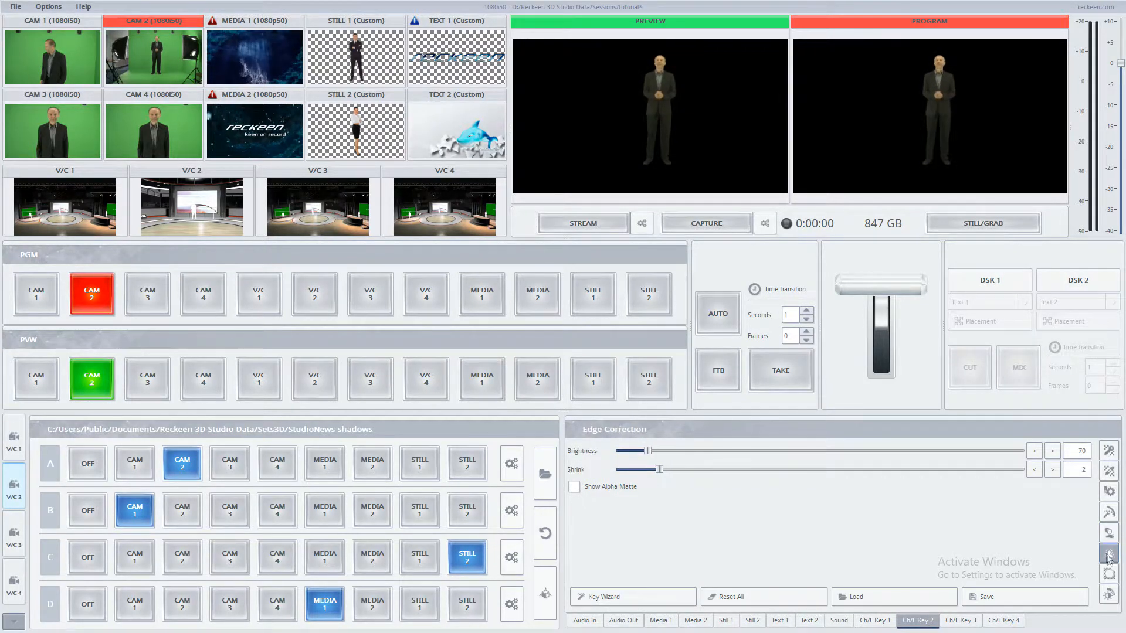
left_click(1109, 574)
left_click(1109, 595)
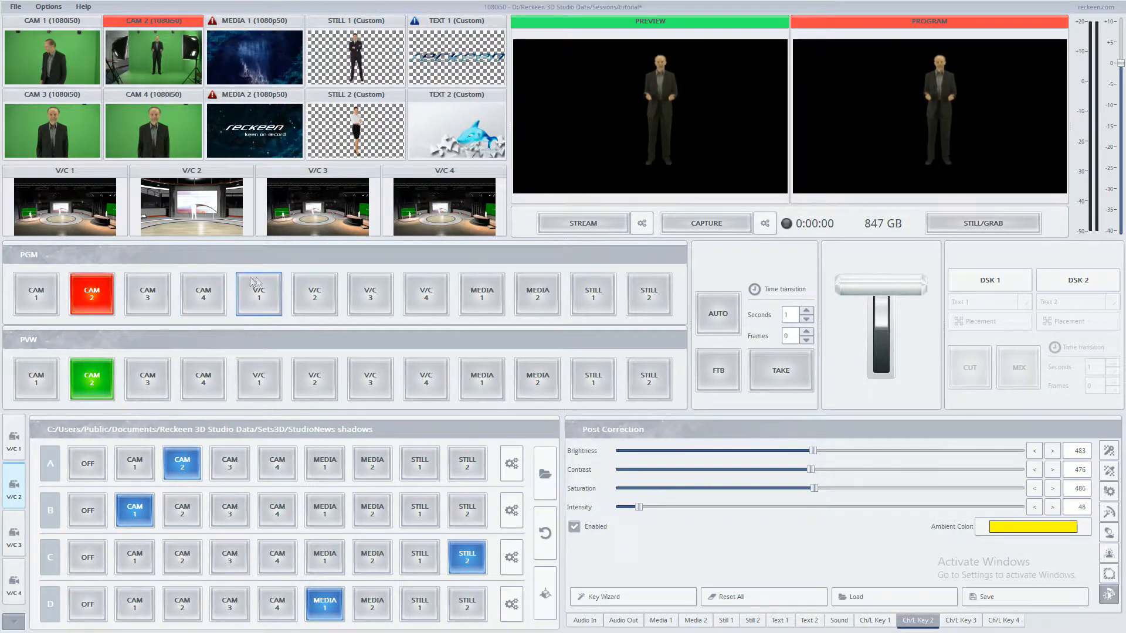
Step: Switch program and preview to V/C 1 and choose the CAM2 virtual camera view for it
left_click(271, 299)
left_click(266, 370)
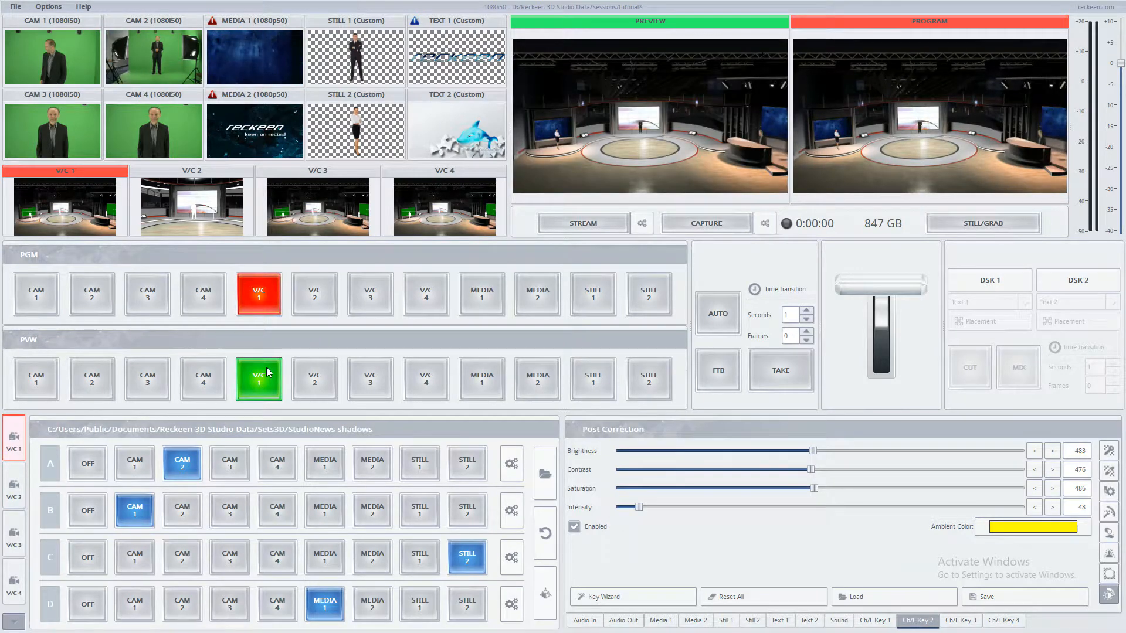
left_click(14, 621)
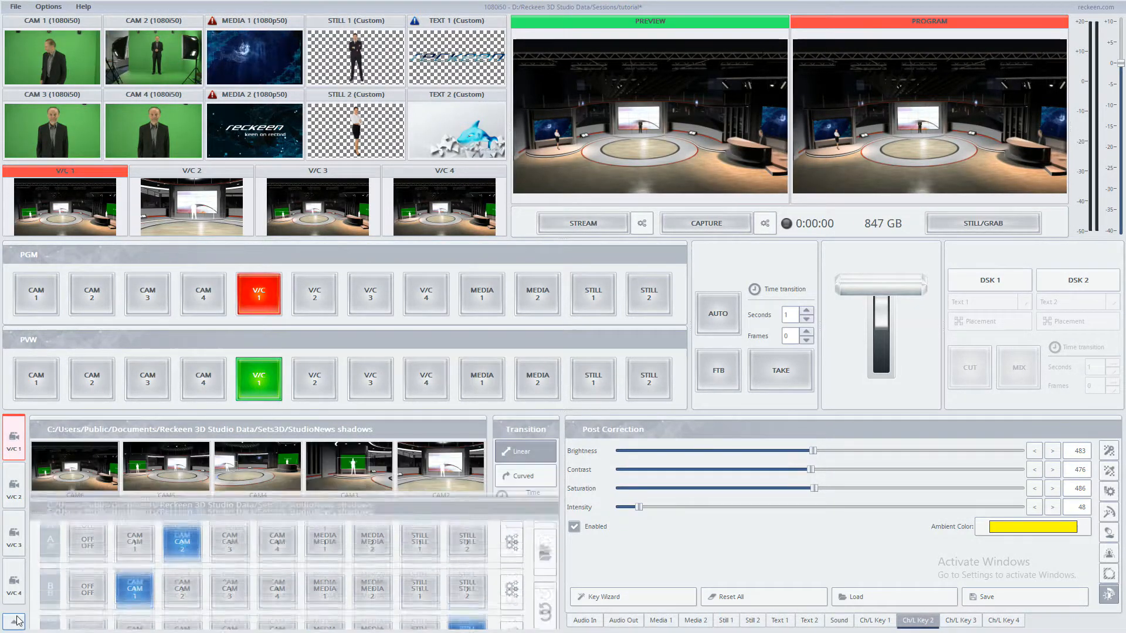
left_click(423, 478)
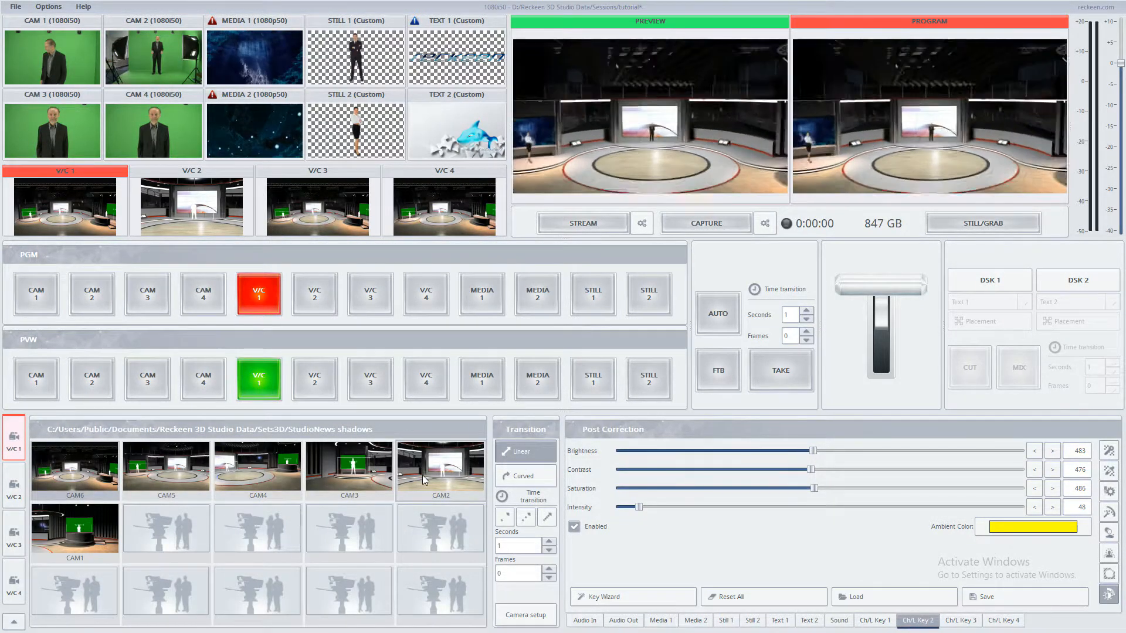
left_click(15, 623)
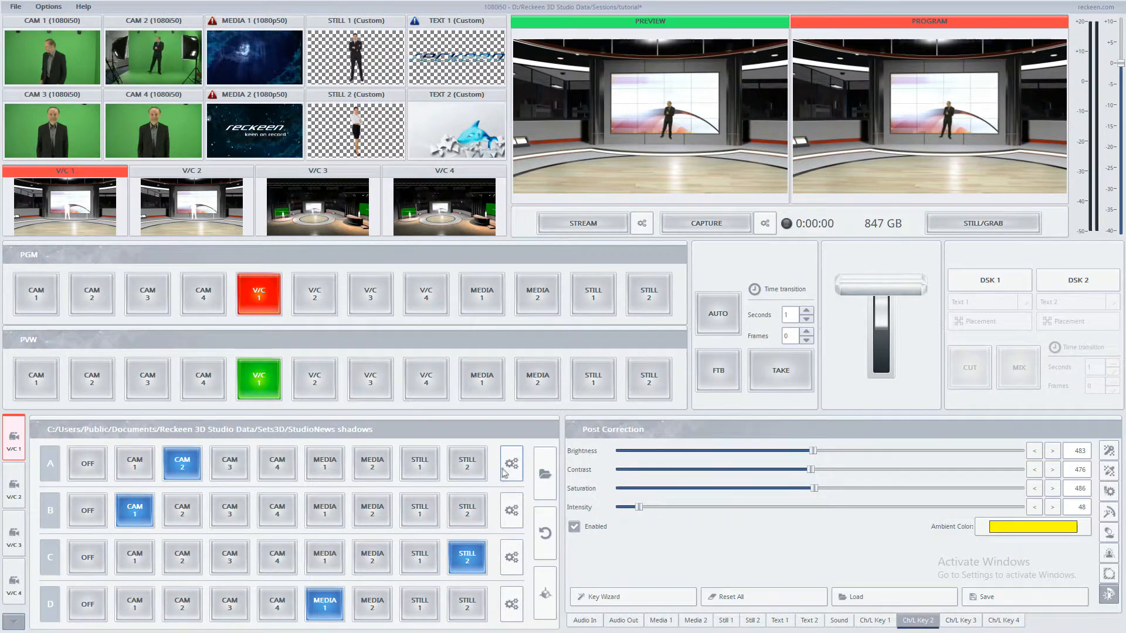
Step: Reposition Source A in the virtual set to X -2.34 and Y -15.04
left_click(512, 464)
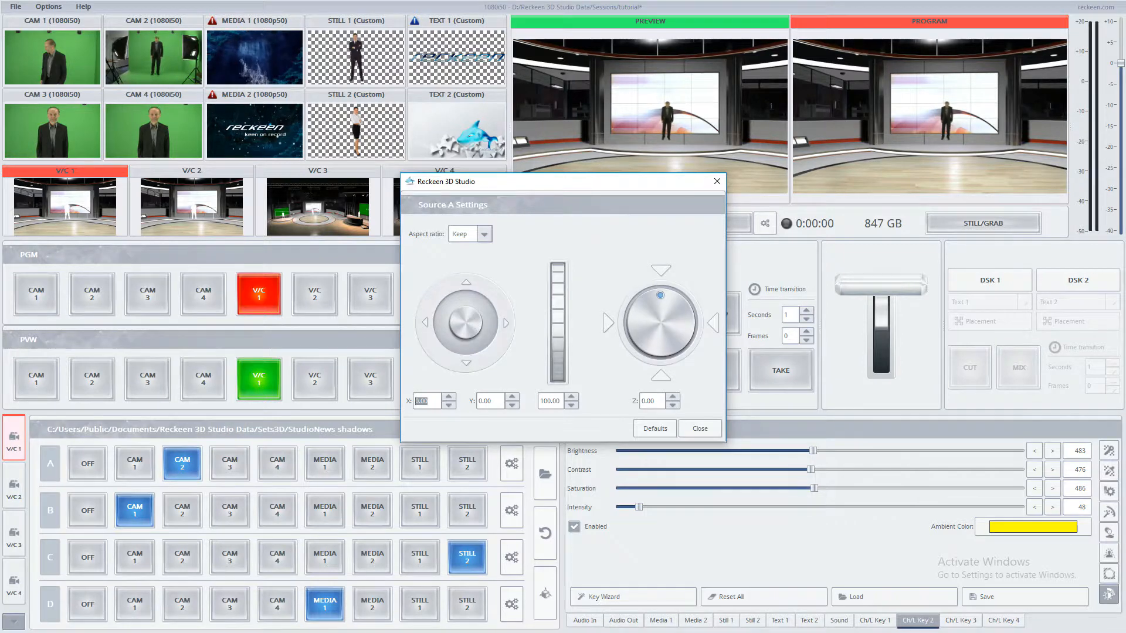
left_click_drag(467, 316, 467, 316)
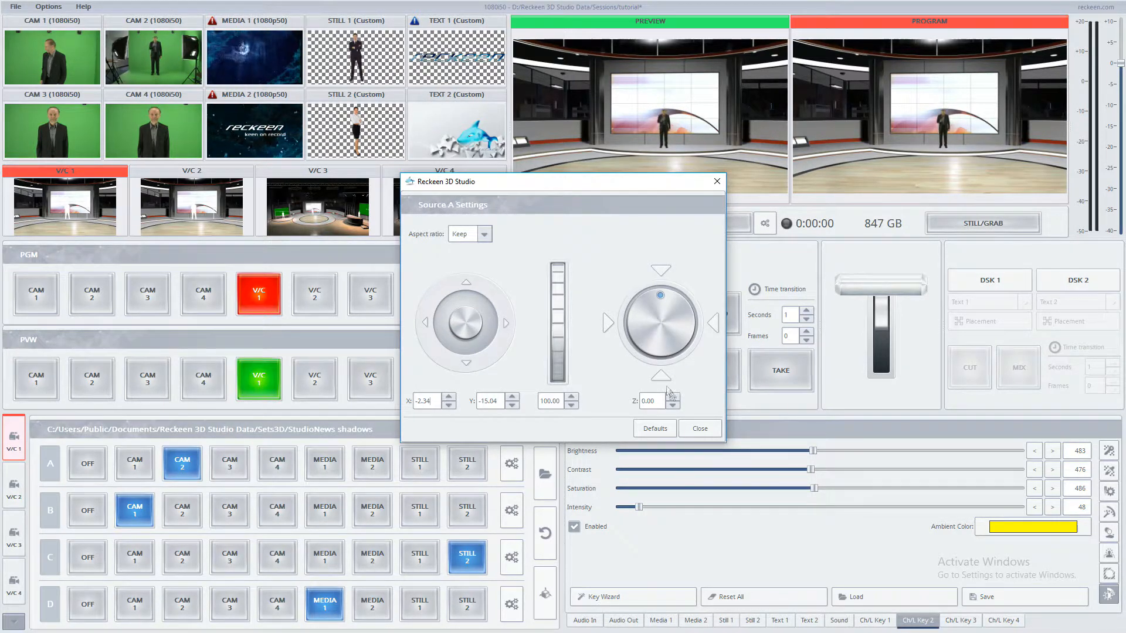
left_click(698, 429)
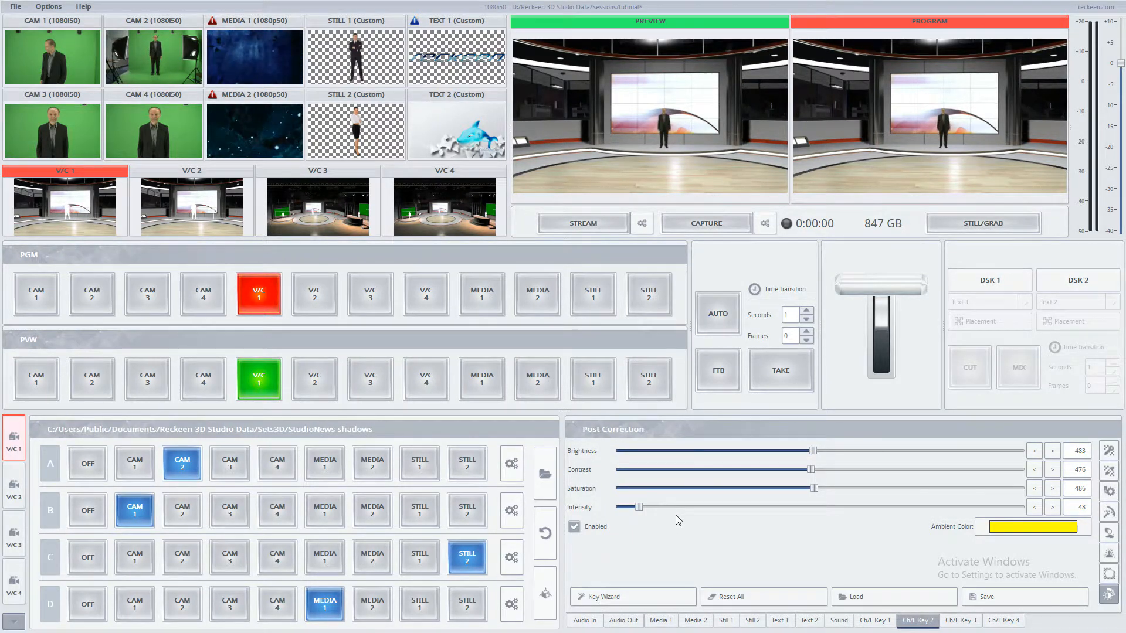
Step: Scale Source A up to 110.20 and nudge its position to Y -14.02
left_click(511, 464)
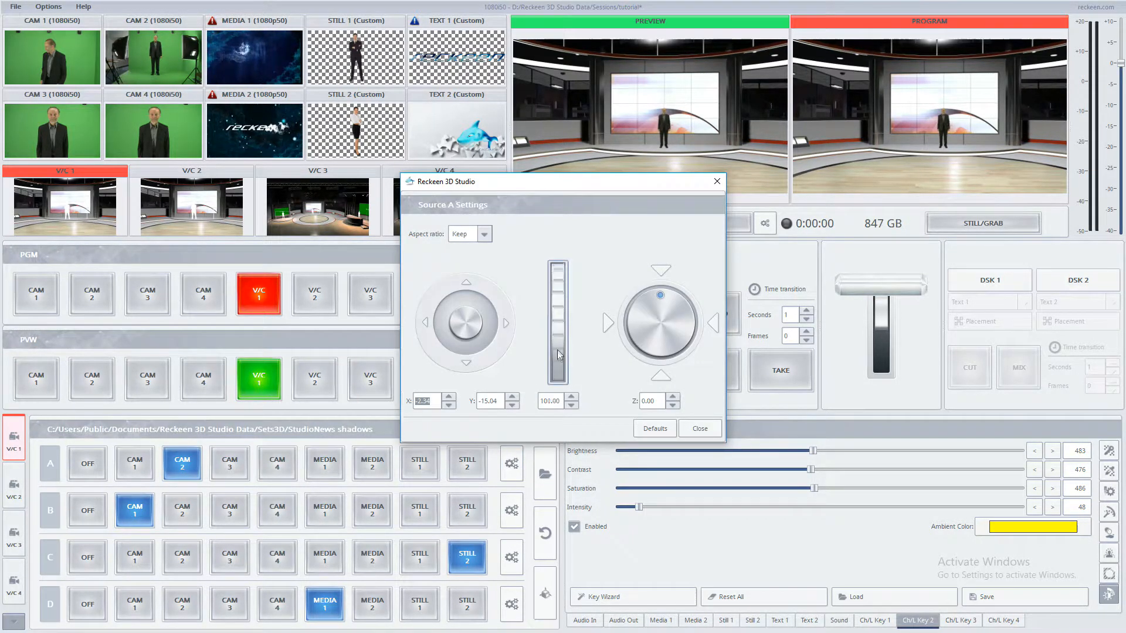
left_click(699, 429)
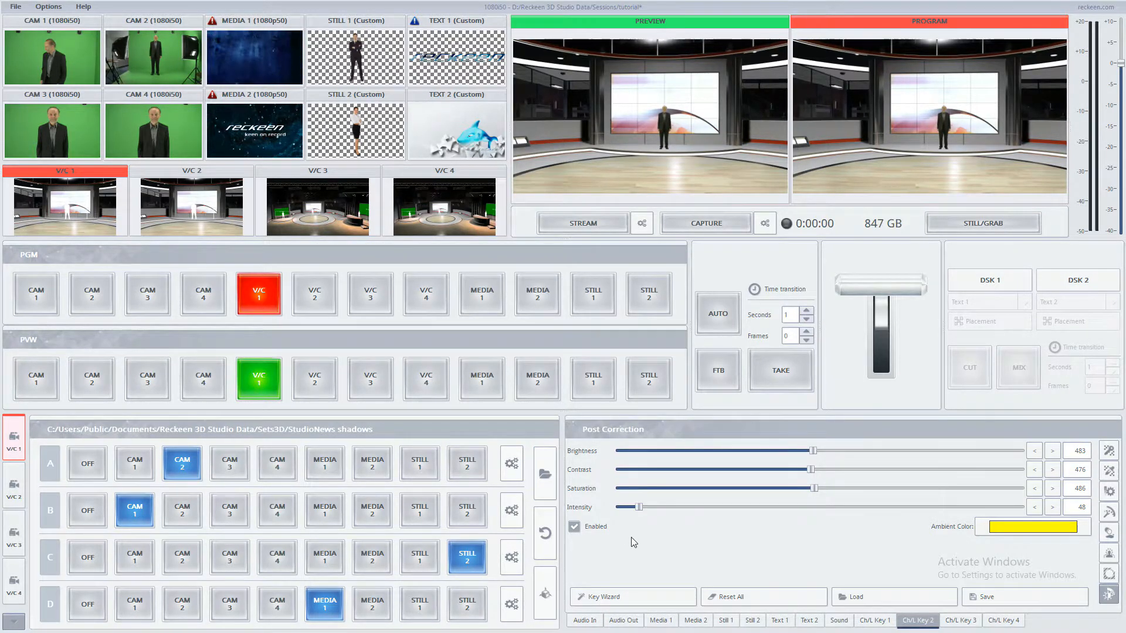
left_click(511, 462)
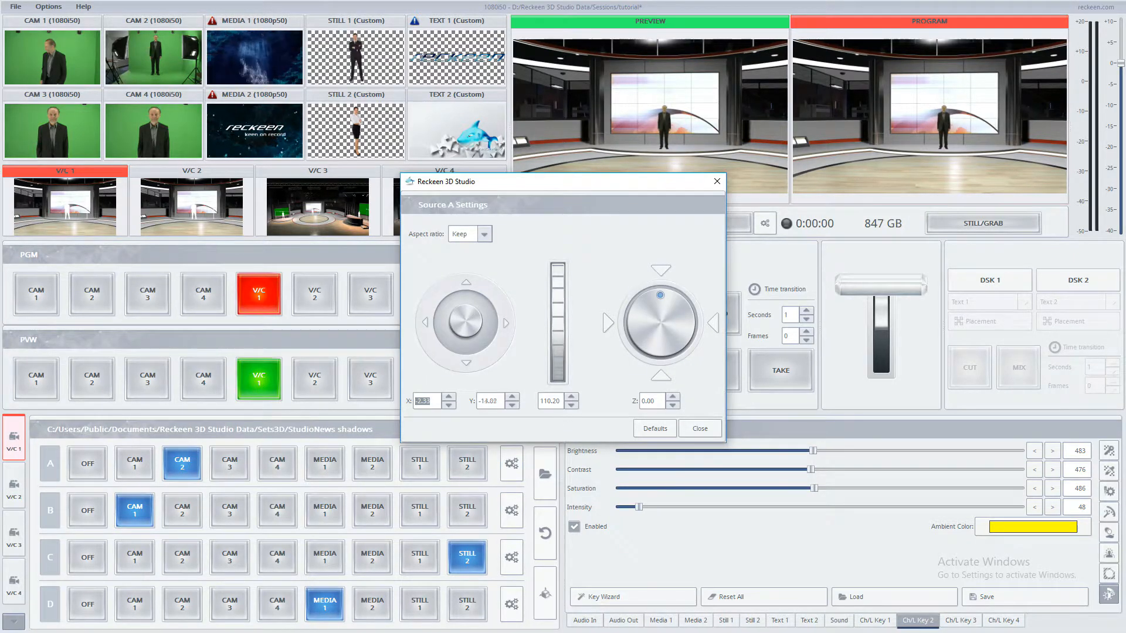
left_click_drag(465, 321, 466, 320)
left_click(699, 428)
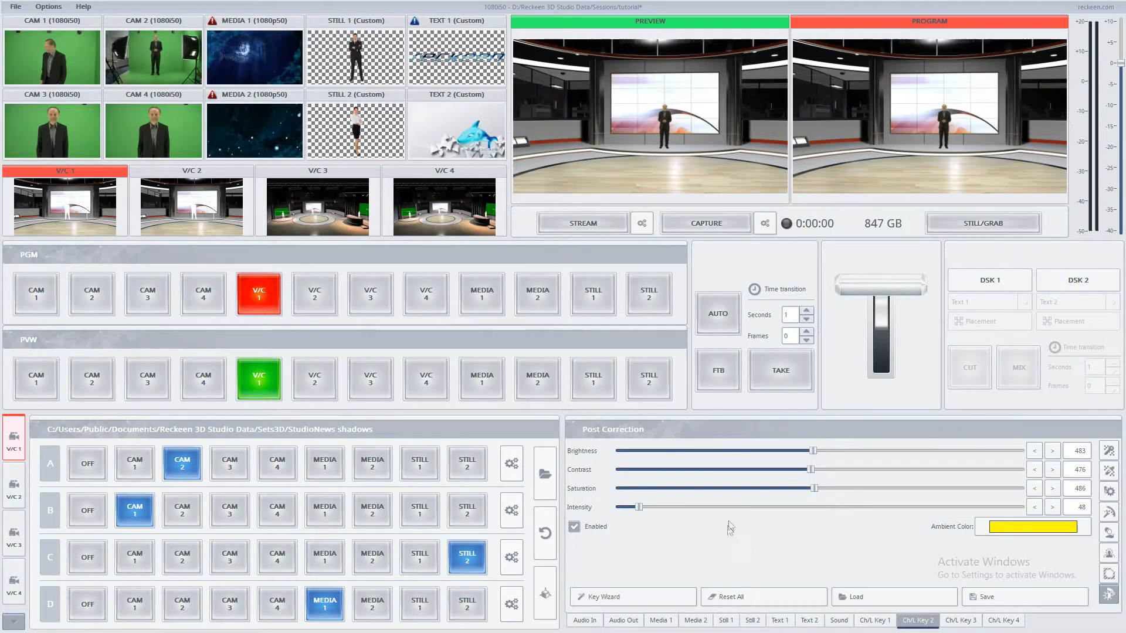